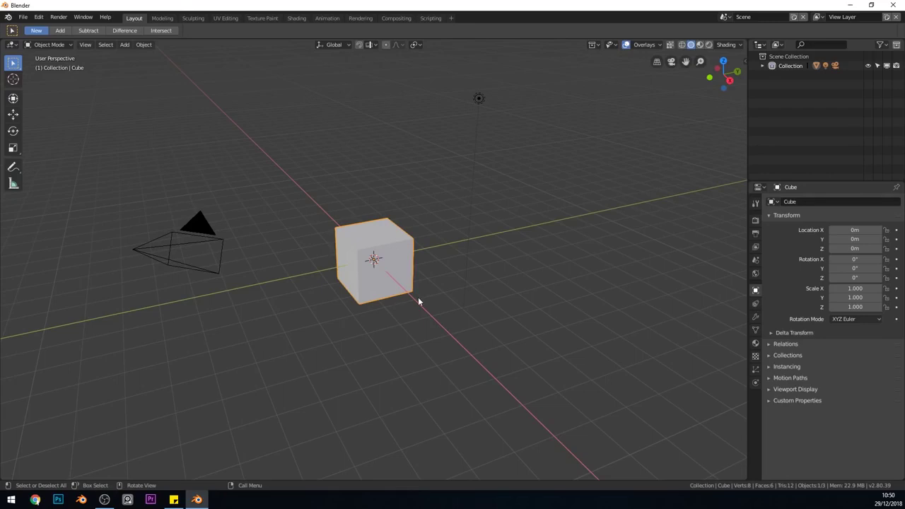
# - Replace the cube with a plane, subdivide it at level 5 and apply the modifier
pyautogui.press('Delete')
pyautogui.hotkey('shift', 'a')
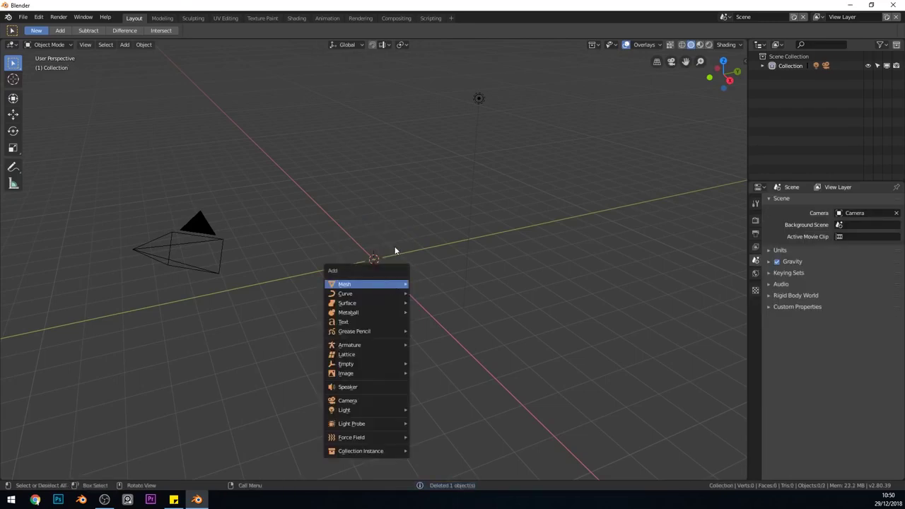
pyautogui.click(451, 284)
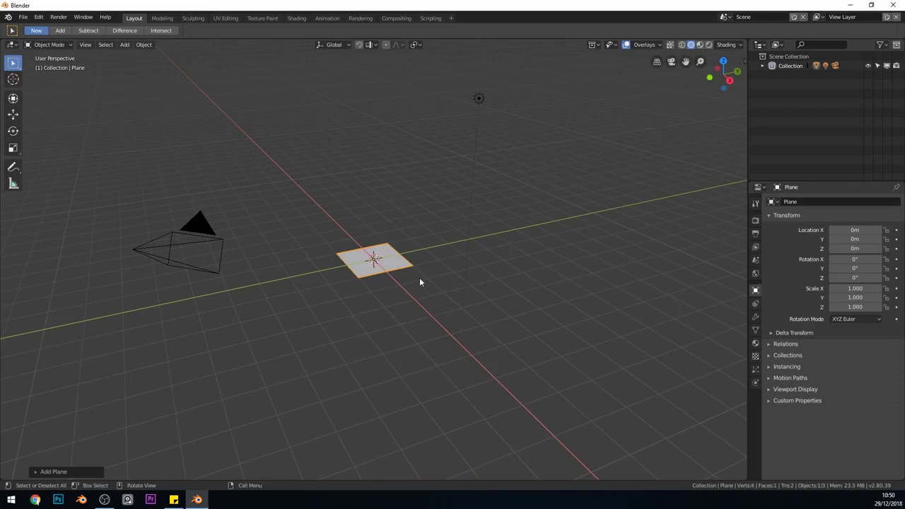
pyautogui.hotkey('ctrl', '5')
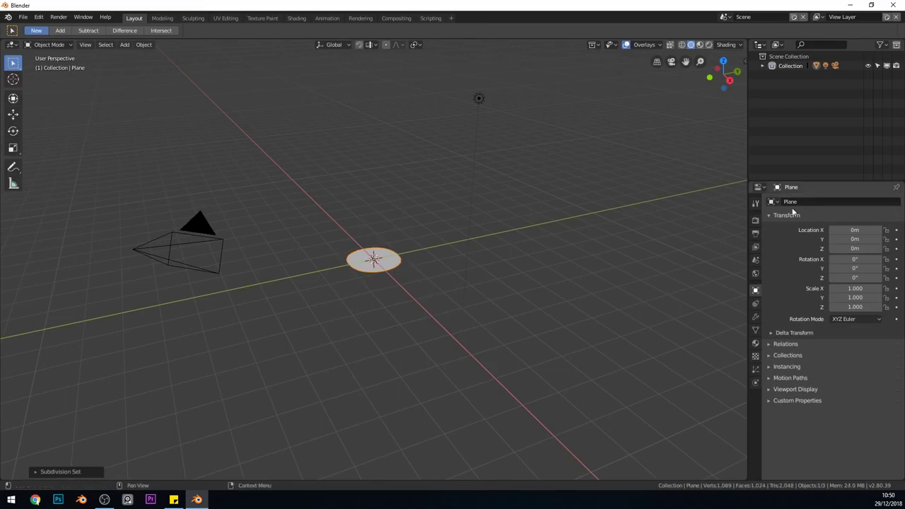
pyautogui.click(755, 316)
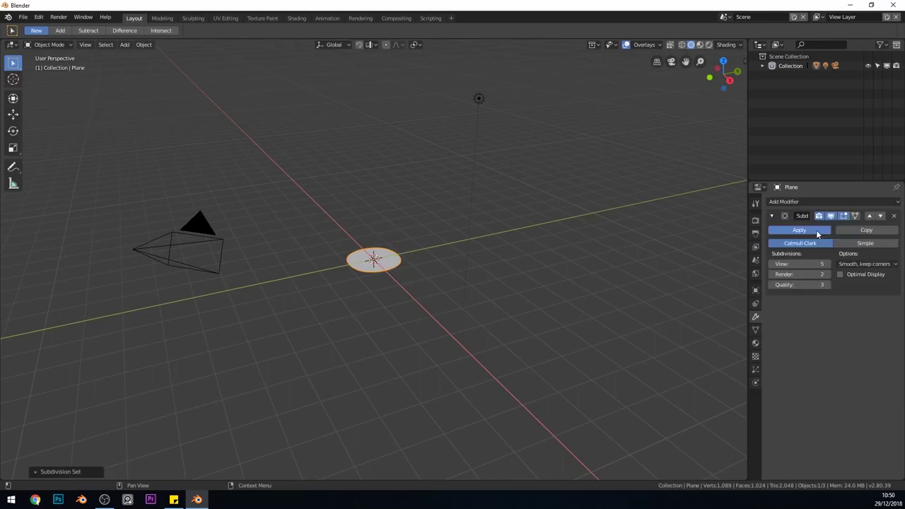
pyautogui.click(817, 232)
# - In Edit Mode, scale the disc up about five times
pyautogui.press('Tab')
pyautogui.press('s')
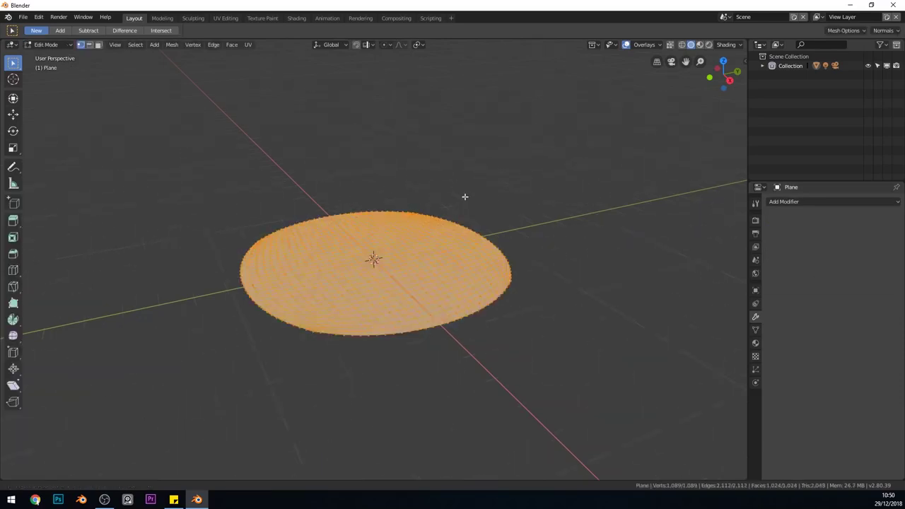
pyautogui.click(459, 385)
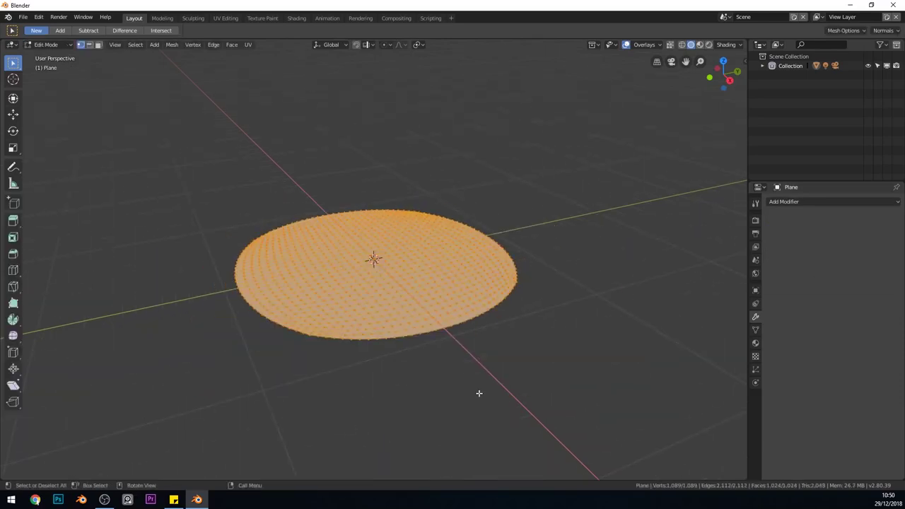
# - In the Sculpting workspace, draw a raised ridge across the disc centre
pyautogui.click(197, 18)
pyautogui.moveTo(420, 285); pyautogui.dragTo(375, 388, button='middle')
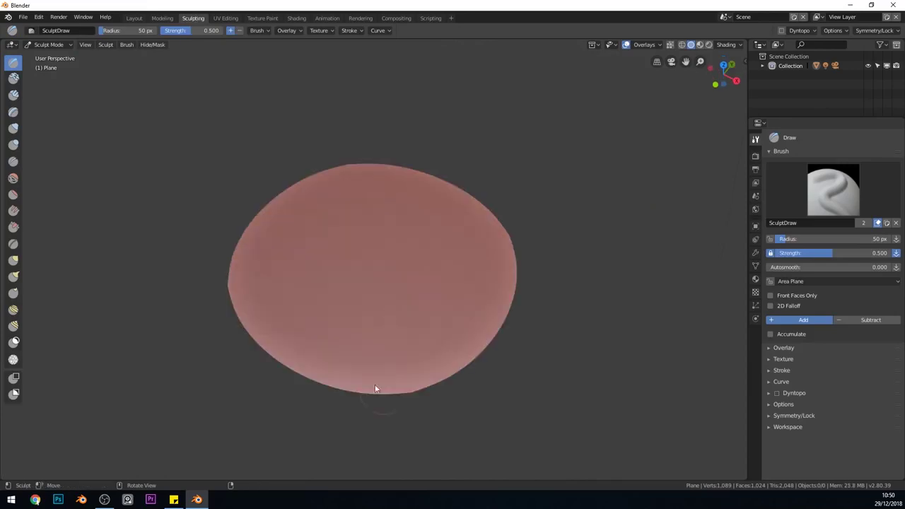
pyautogui.moveTo(389, 231); pyautogui.dragTo(354, 297)
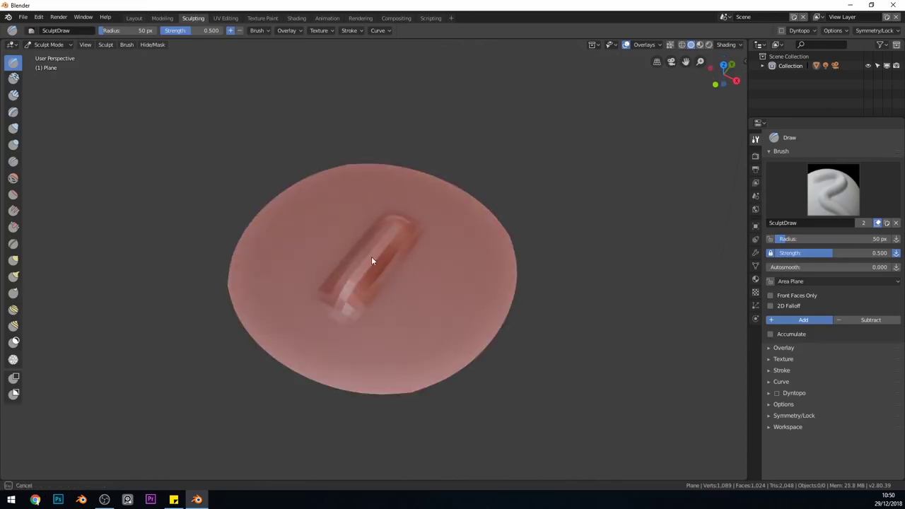
pyautogui.moveTo(372, 261); pyautogui.dragTo(373, 263)
# - Enable Dyntopo with Constant Detail at resolution 25
pyautogui.click(776, 393)
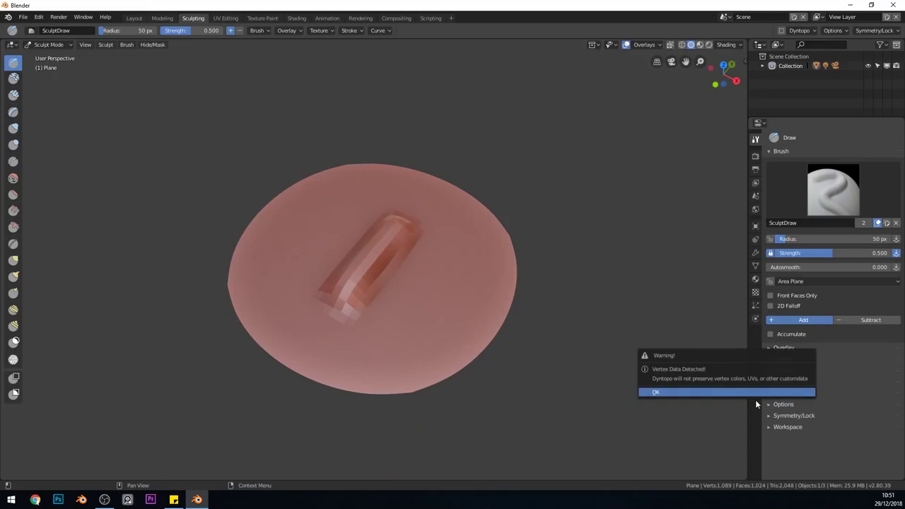
pyautogui.click(728, 393)
pyautogui.click(769, 393)
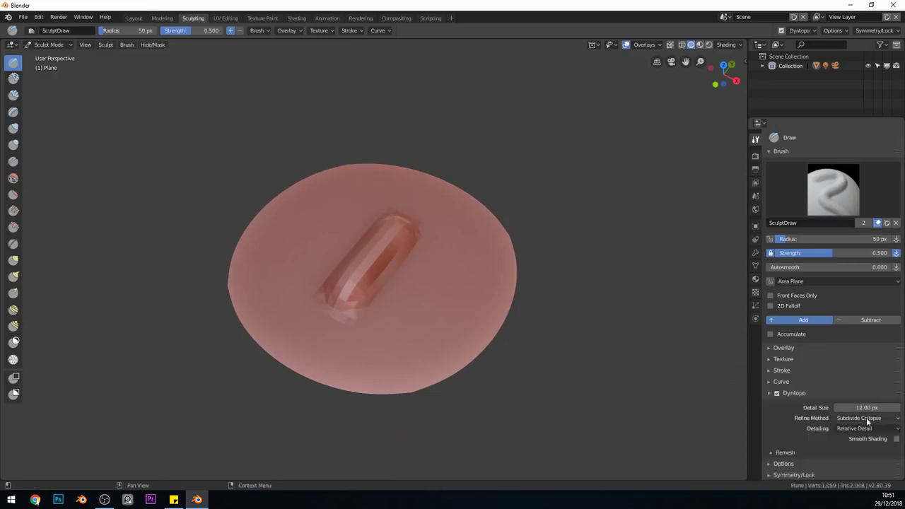
pyautogui.click(862, 427)
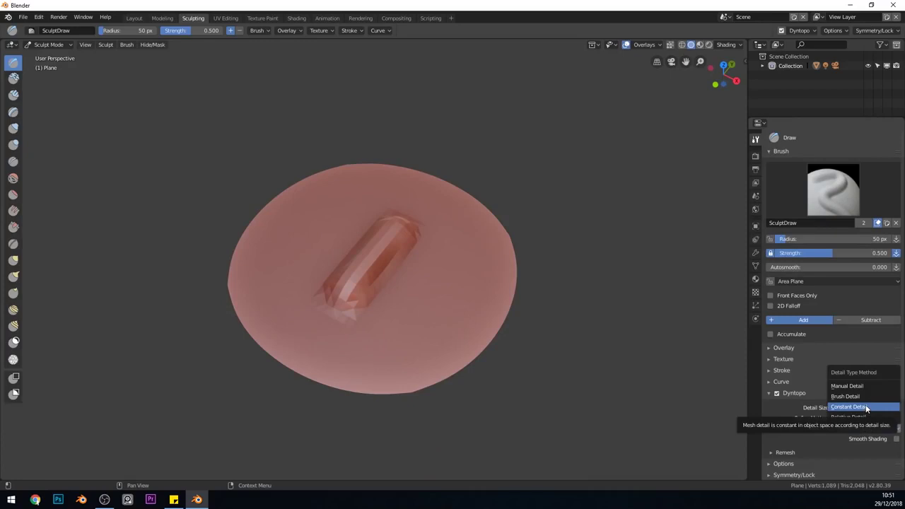
pyautogui.click(865, 408)
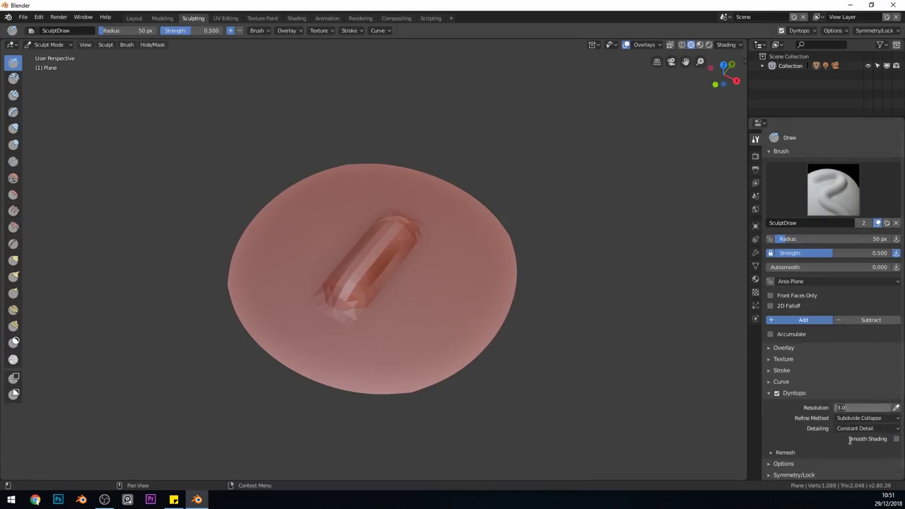
pyautogui.write('25')
pyautogui.press('Return')
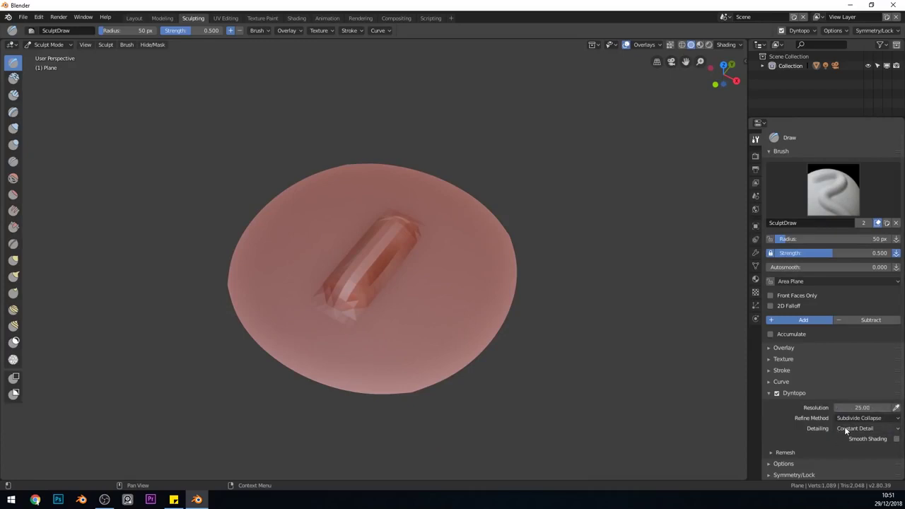
pyautogui.scroll(4, 372, 309)
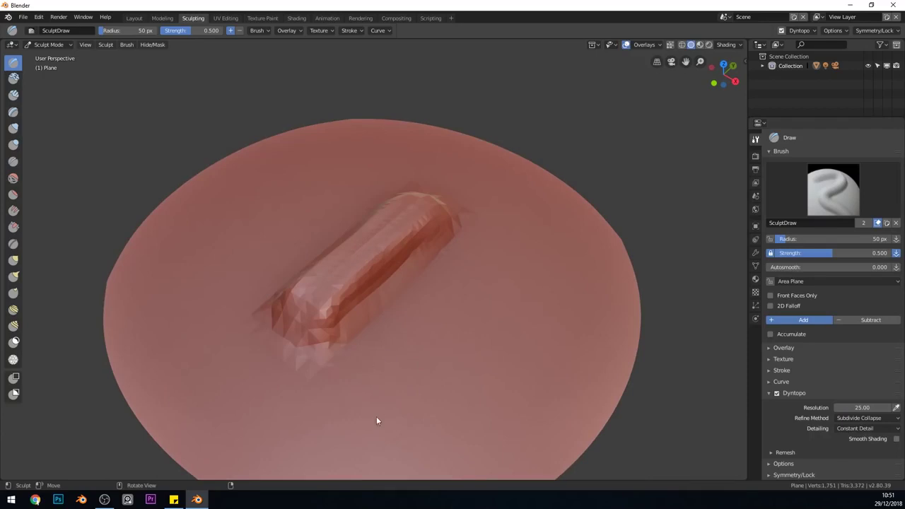
# - Carve two crease grooves beside the ridge with the Crease brush
pyautogui.moveTo(26, 163); pyautogui.dragTo(78, 163)
pyautogui.click(29, 164)
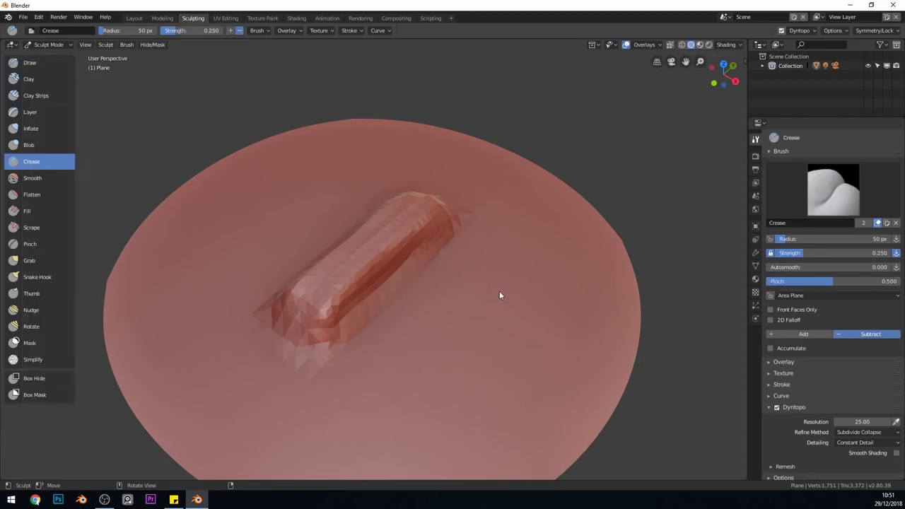
pyautogui.moveTo(499, 296)
pyautogui.mouseDown()
pyautogui.moveTo(544, 321)
pyautogui.moveTo(430, 430)
pyautogui.mouseUp()
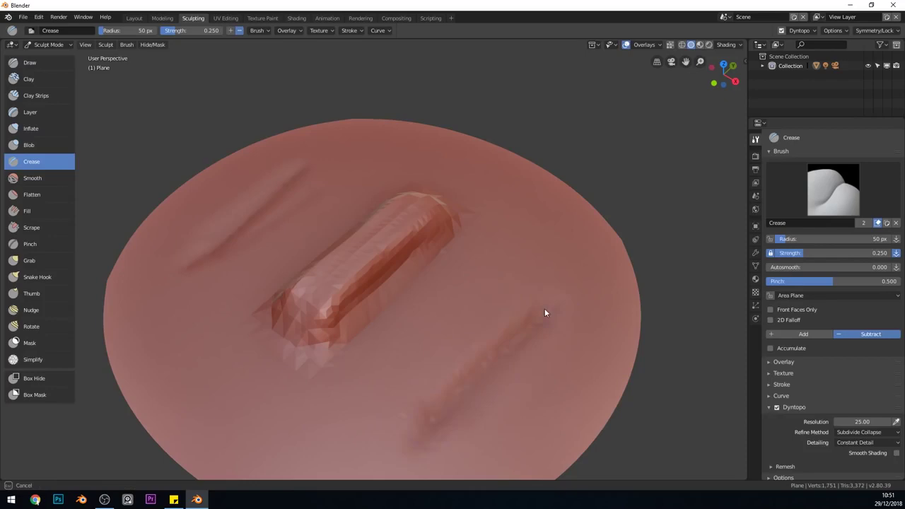
pyautogui.moveTo(545, 311)
pyautogui.mouseDown()
pyautogui.moveTo(449, 412)
pyautogui.moveTo(527, 304)
pyautogui.moveTo(455, 364)
pyautogui.moveTo(433, 416)
pyautogui.mouseUp()
pyautogui.moveTo(433, 416)
pyautogui.mouseDown(button='middle')
pyautogui.moveTo(541, 321)
pyautogui.moveTo(547, 299)
pyautogui.moveTo(382, 346)
pyautogui.mouseUp(button='middle')
# - Sharpen the ridge's lower end, flanks, top and edge with crease strokes
pyautogui.scroll(3, 381, 345)
pyautogui.scroll(2, 399, 289)
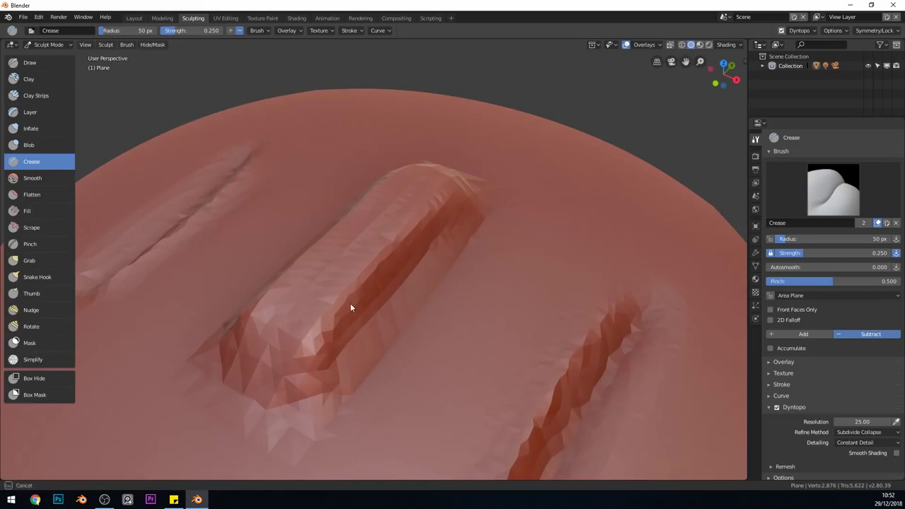
pyautogui.keyDown('ctrl'); pyautogui.moveTo(321, 350); pyautogui.dragTo(465, 204); pyautogui.keyUp('ctrl')
pyautogui.moveTo(465, 204); pyautogui.dragTo(439, 308, button='middle')
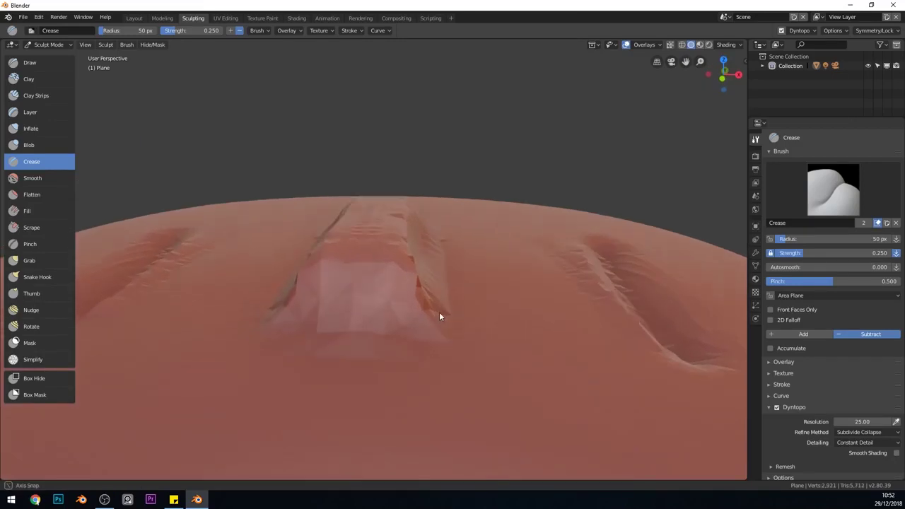
pyautogui.moveTo(439, 315); pyautogui.dragTo(393, 227, button='middle')
pyautogui.moveTo(399, 219); pyautogui.dragTo(405, 217)
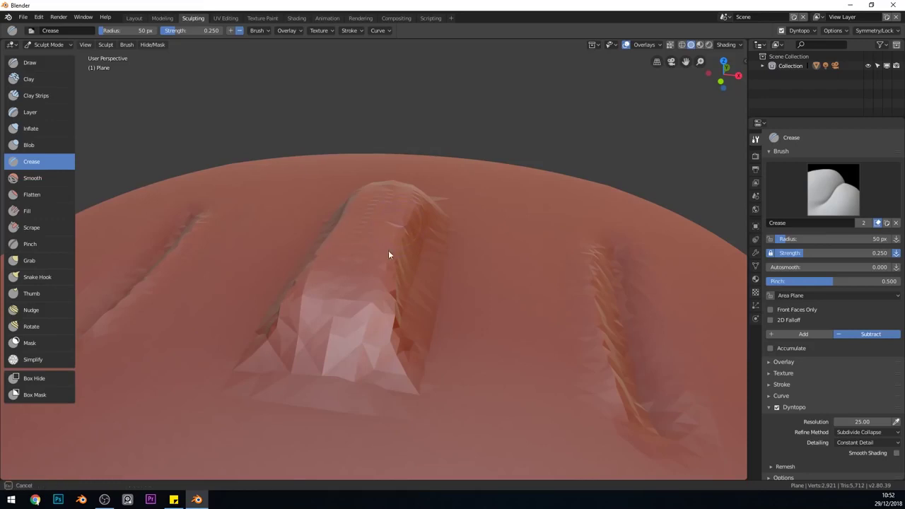
pyautogui.moveTo(394, 312)
pyautogui.mouseDown(button='middle')
pyautogui.moveTo(436, 247)
pyautogui.moveTo(401, 256)
pyautogui.mouseUp(button='middle')
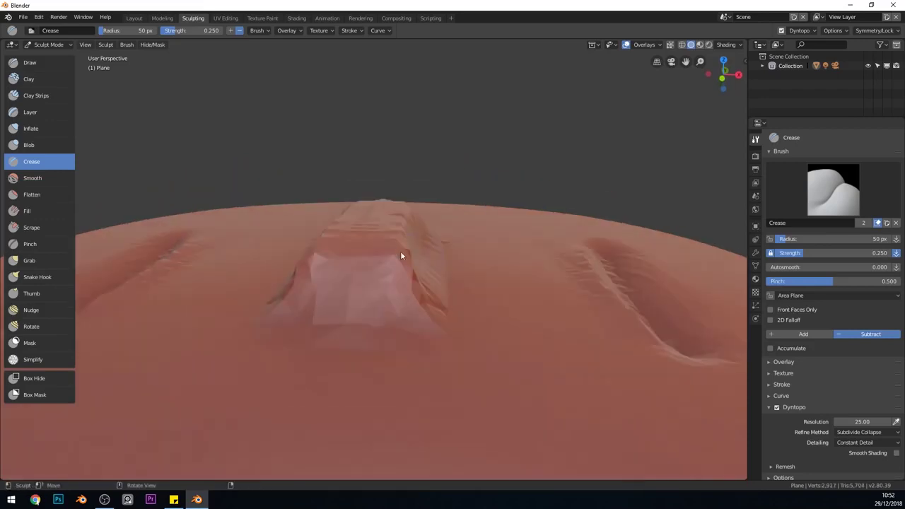
pyautogui.moveTo(403, 213)
pyautogui.mouseDown(button='middle')
pyautogui.moveTo(430, 255)
pyautogui.moveTo(406, 249)
pyautogui.moveTo(407, 222)
pyautogui.mouseUp(button='middle')
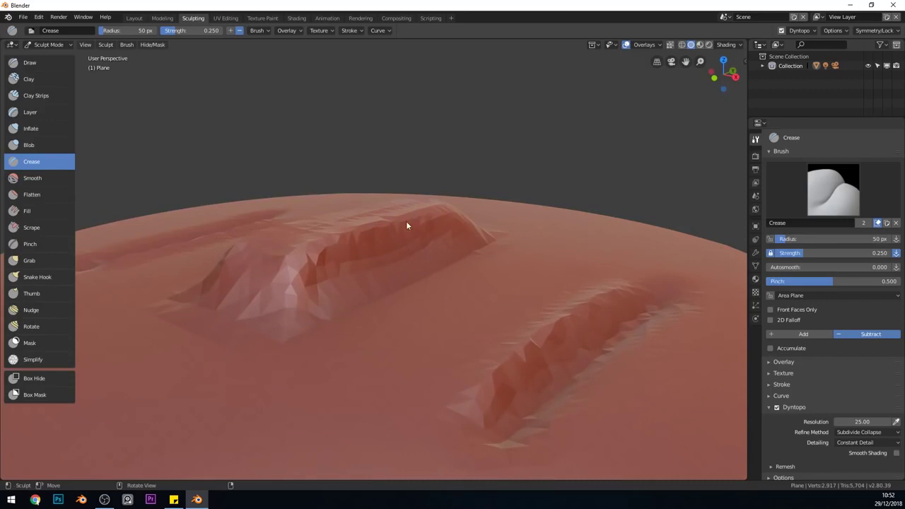
pyautogui.moveTo(354, 250)
pyautogui.mouseDown()
pyautogui.moveTo(433, 211)
pyautogui.moveTo(354, 237)
pyautogui.mouseUp()
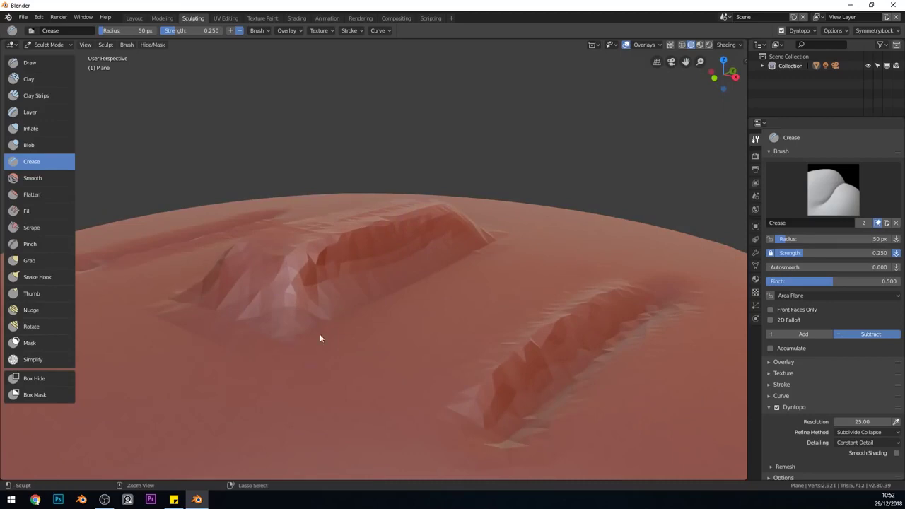
pyautogui.moveTo(389, 325)
pyautogui.mouseDown(button='middle')
pyautogui.moveTo(401, 357)
pyautogui.moveTo(386, 264)
pyautogui.mouseUp(button='middle')
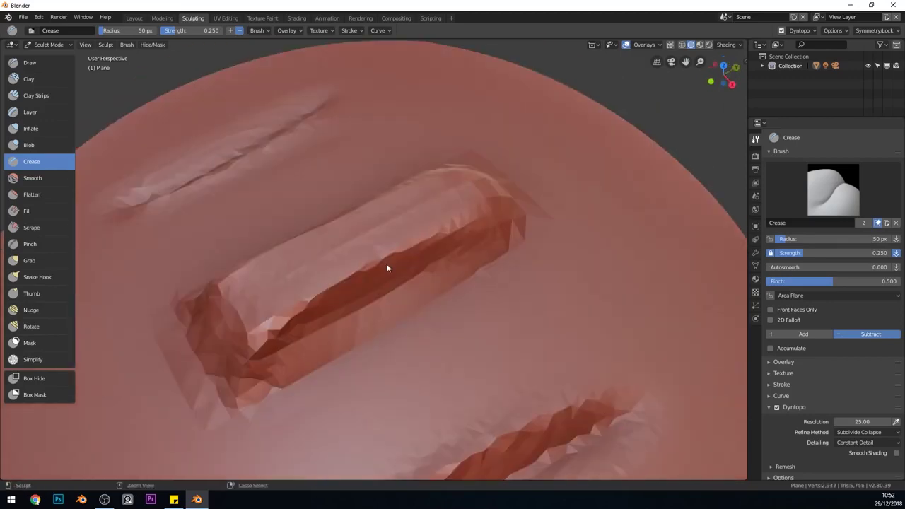
pyautogui.moveTo(520, 223); pyautogui.dragTo(275, 346)
pyautogui.moveTo(275, 345)
pyautogui.mouseDown(button='middle')
pyautogui.moveTo(424, 300)
pyautogui.moveTo(366, 393)
pyautogui.mouseUp(button='middle')
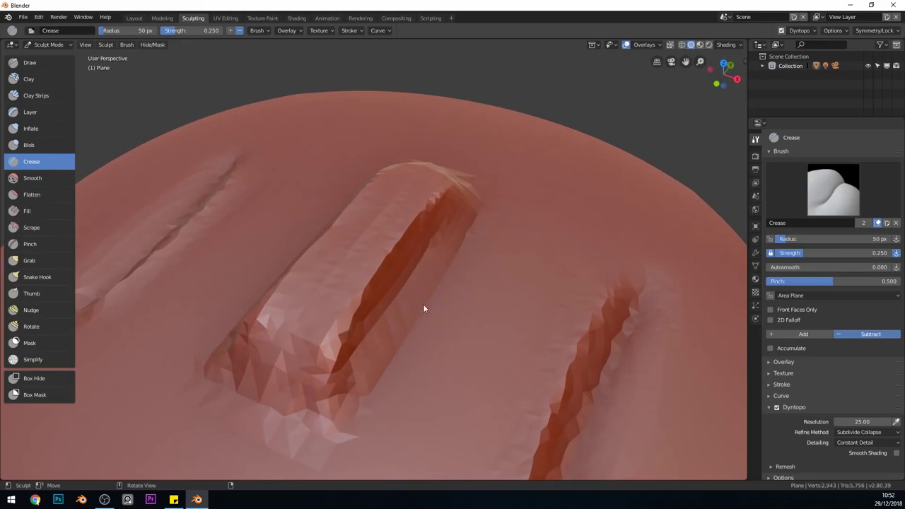
# - Raise Dyntopo resolution to about 56.8 and re-carve the groove finer
pyautogui.moveTo(862, 421); pyautogui.dragTo(901, 421)
pyautogui.moveTo(450, 200)
pyautogui.mouseDown()
pyautogui.moveTo(368, 277)
pyautogui.moveTo(319, 402)
pyautogui.mouseUp()
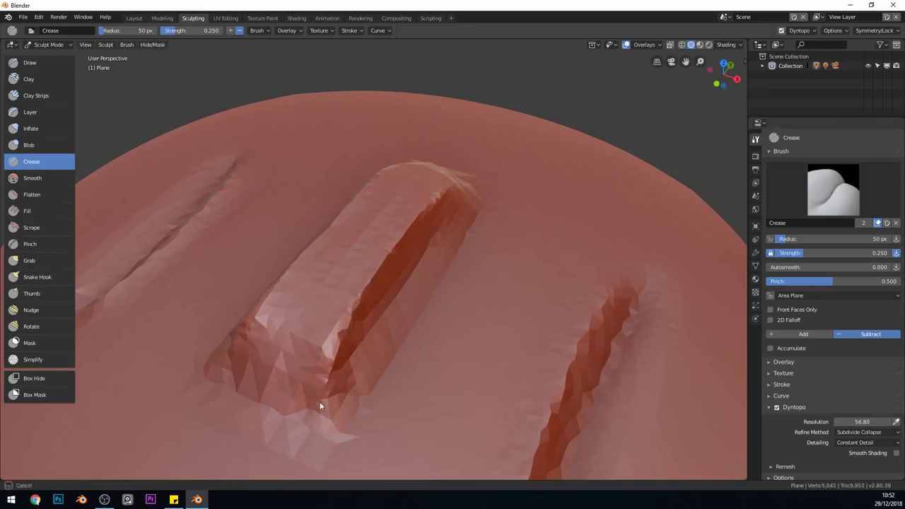
pyautogui.moveTo(319, 401)
pyautogui.mouseDown(button='middle')
pyautogui.moveTo(408, 334)
pyautogui.moveTo(366, 382)
pyautogui.moveTo(389, 319)
pyautogui.mouseUp(button='middle')
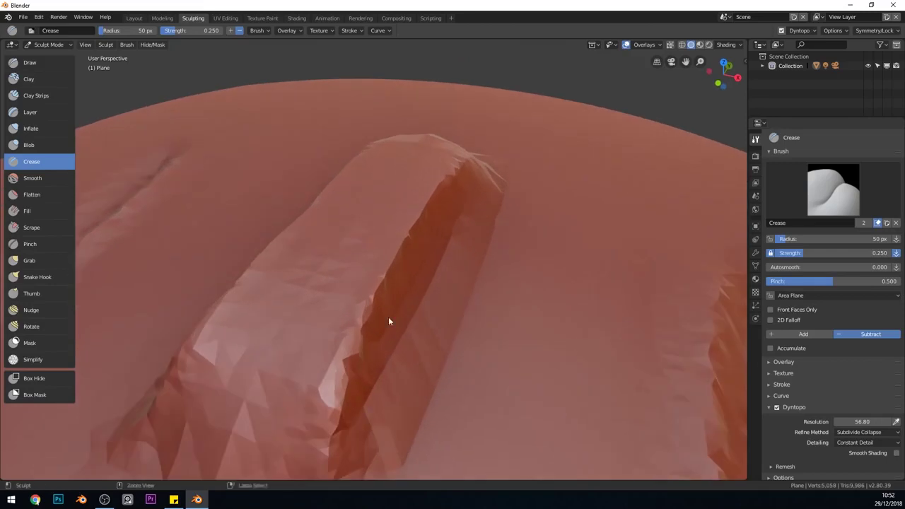
pyautogui.scroll(-3, 448, 295)
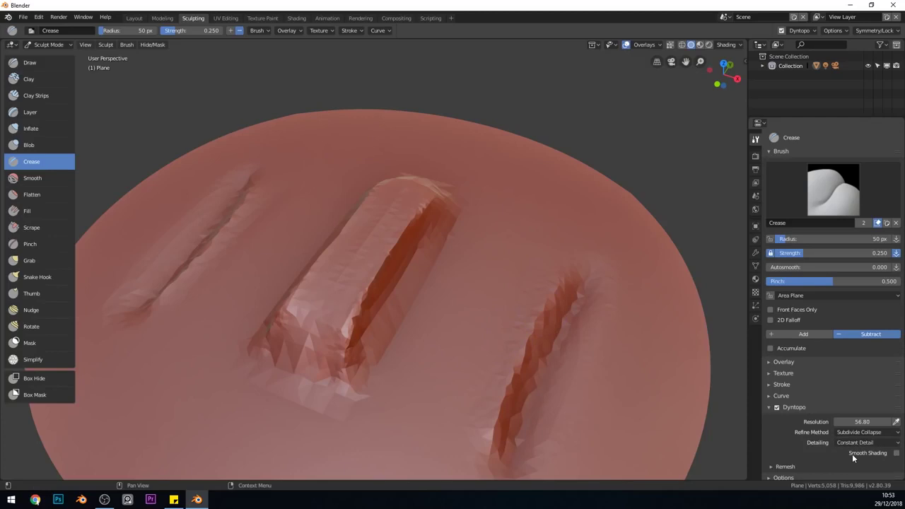
# - Switch Dyntopo to Relative Detail with a 5 px detail size
pyautogui.click(862, 443)
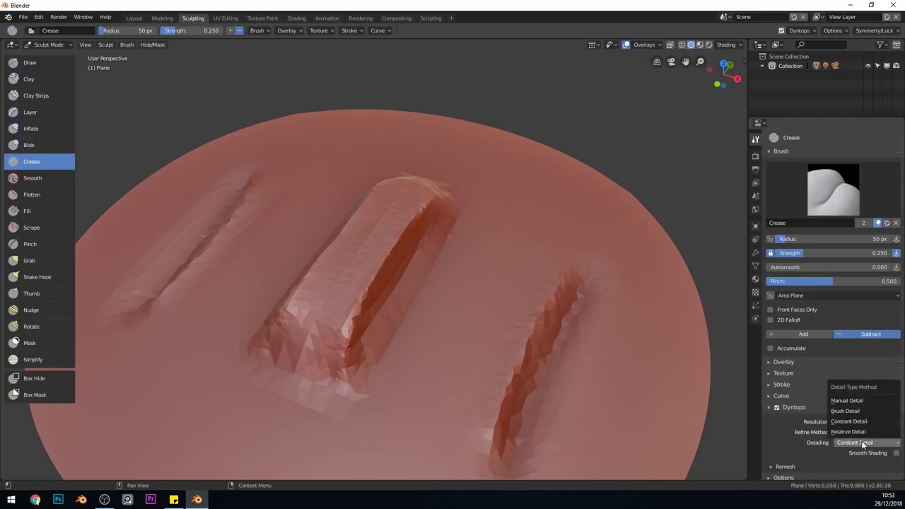
pyautogui.click(863, 432)
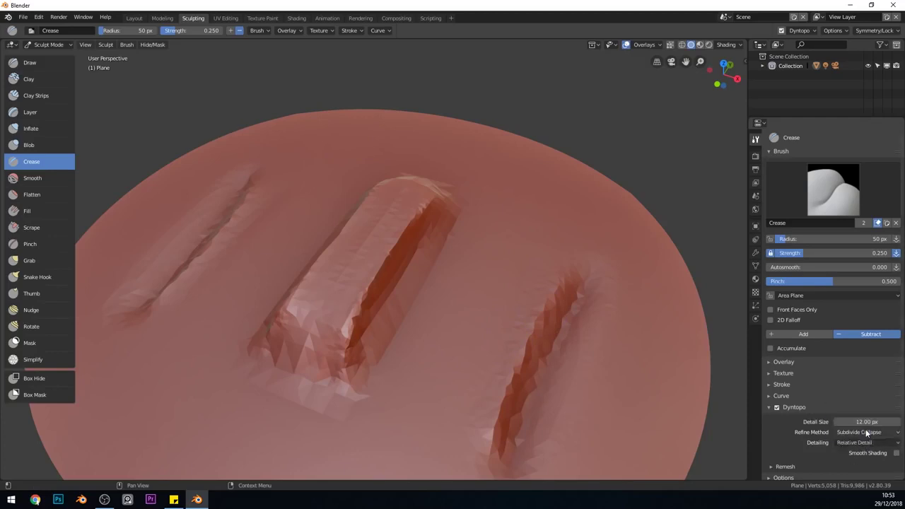
pyautogui.scroll(1, 386, 313)
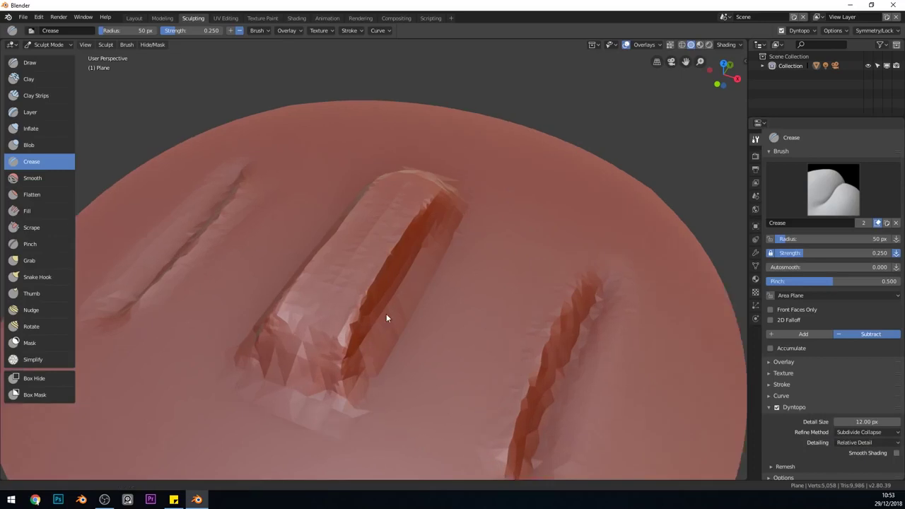
pyautogui.scroll(2, 412, 270)
pyautogui.scroll(2, 420, 264)
pyautogui.moveTo(443, 356); pyautogui.dragTo(444, 311, button='middle')
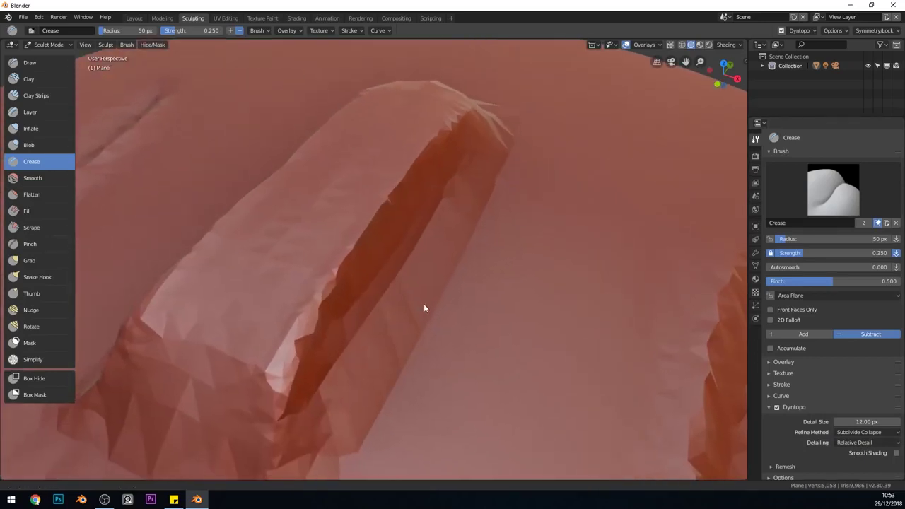
pyautogui.click(856, 421)
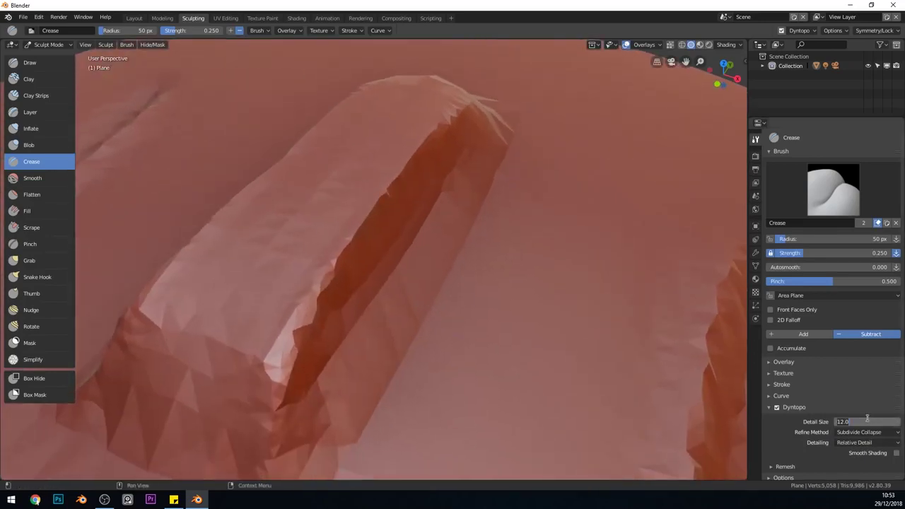
pyautogui.write('5')
pyautogui.press('Return')
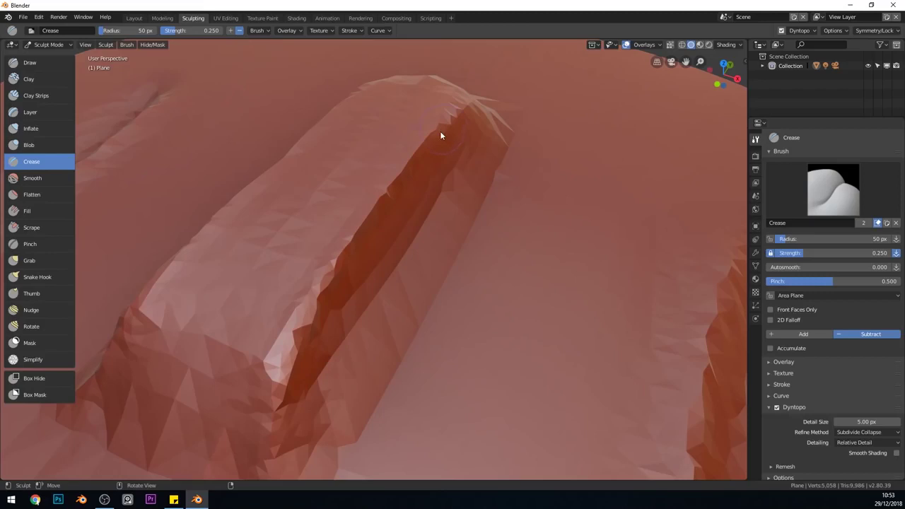
# - Carve the ridge groove deeper, especially its lower section
pyautogui.moveTo(451, 123); pyautogui.dragTo(262, 449)
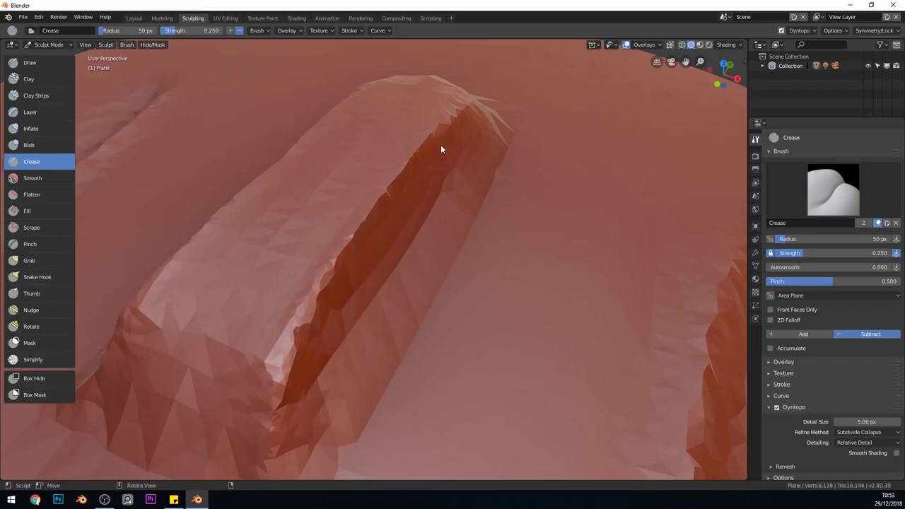
pyautogui.moveTo(419, 185); pyautogui.dragTo(354, 292, button='middle')
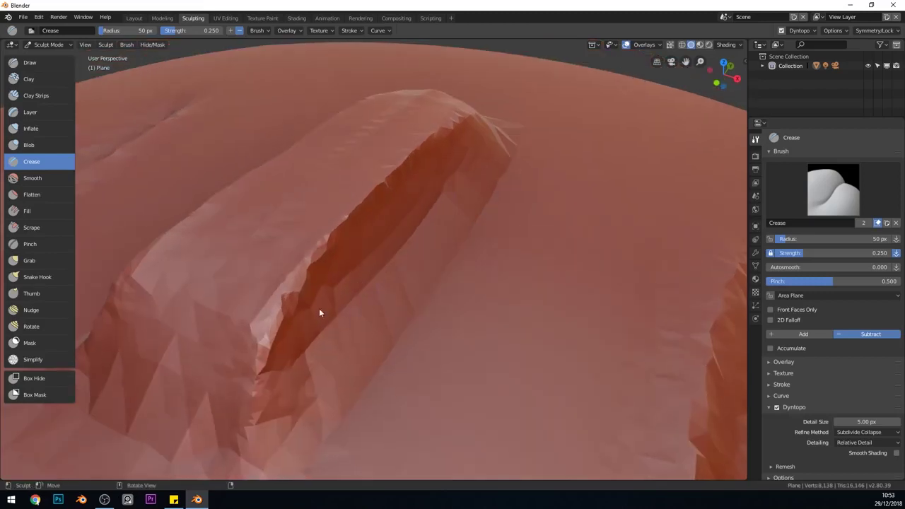
pyautogui.moveTo(382, 195)
pyautogui.mouseDown()
pyautogui.moveTo(259, 420)
pyautogui.moveTo(289, 378)
pyautogui.mouseUp()
pyautogui.moveTo(289, 378); pyautogui.dragTo(311, 322, button='middle')
pyautogui.moveTo(311, 322)
pyautogui.mouseDown()
pyautogui.moveTo(217, 416)
pyautogui.moveTo(260, 299)
pyautogui.mouseUp()
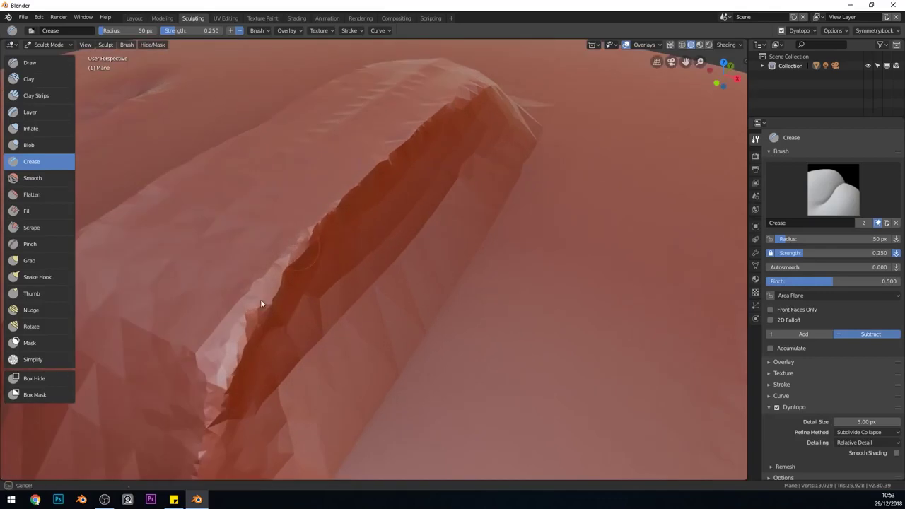
# - Inspect the ridge and grooves from several angles, undoing the last groove stroke
pyautogui.moveTo(260, 304)
pyautogui.mouseDown(button='middle')
pyautogui.moveTo(430, 225)
pyautogui.moveTo(281, 221)
pyautogui.mouseUp(button='middle')
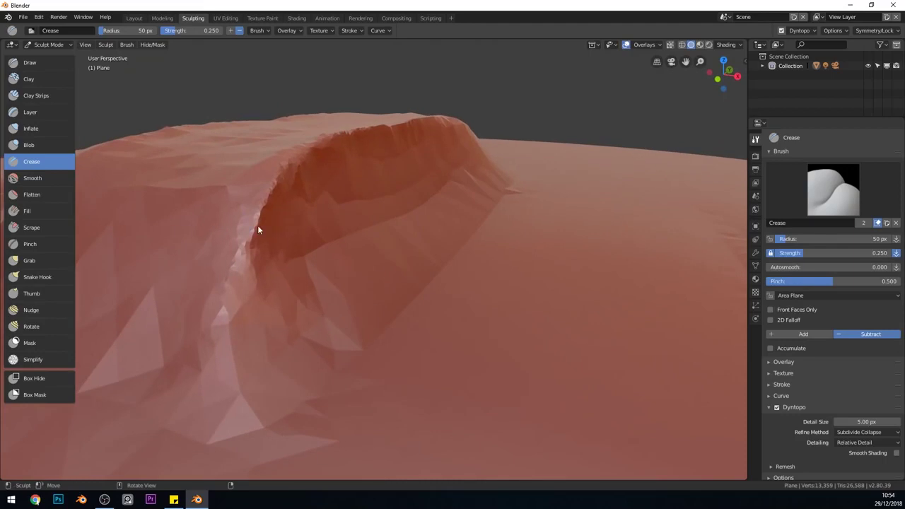
pyautogui.moveTo(306, 229); pyautogui.dragTo(332, 210, button='middle')
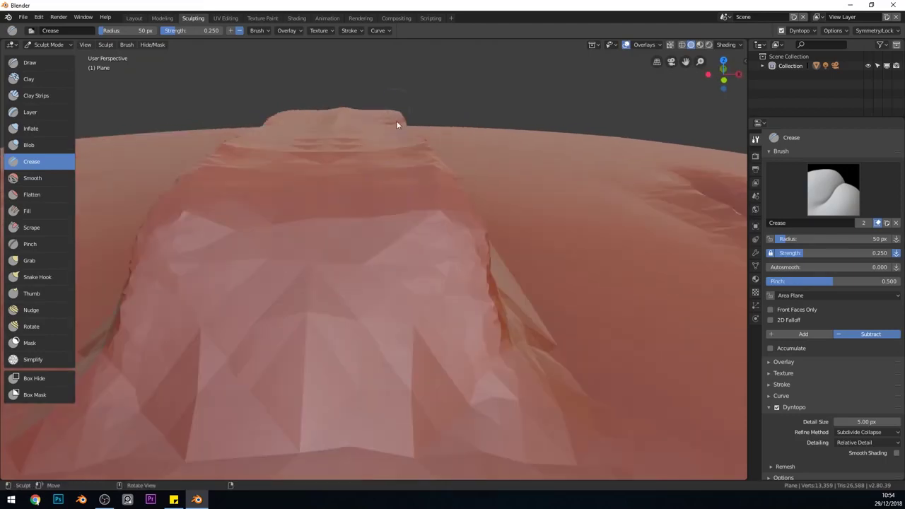
pyautogui.moveTo(466, 199)
pyautogui.mouseDown(button='middle')
pyautogui.moveTo(451, 198)
pyautogui.moveTo(410, 299)
pyautogui.mouseUp(button='middle')
pyautogui.moveTo(400, 253)
pyautogui.mouseDown(button='middle')
pyautogui.moveTo(383, 264)
pyautogui.moveTo(459, 170)
pyautogui.mouseUp(button='middle')
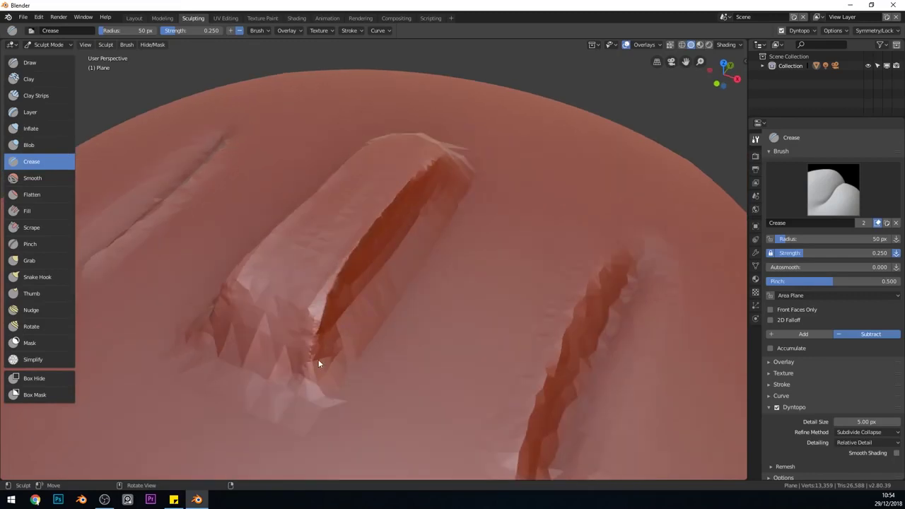
pyautogui.moveTo(430, 173)
pyautogui.mouseDown(button='middle')
pyautogui.moveTo(440, 165)
pyautogui.moveTo(424, 196)
pyautogui.moveTo(436, 176)
pyautogui.moveTo(406, 189)
pyautogui.mouseUp(button='middle')
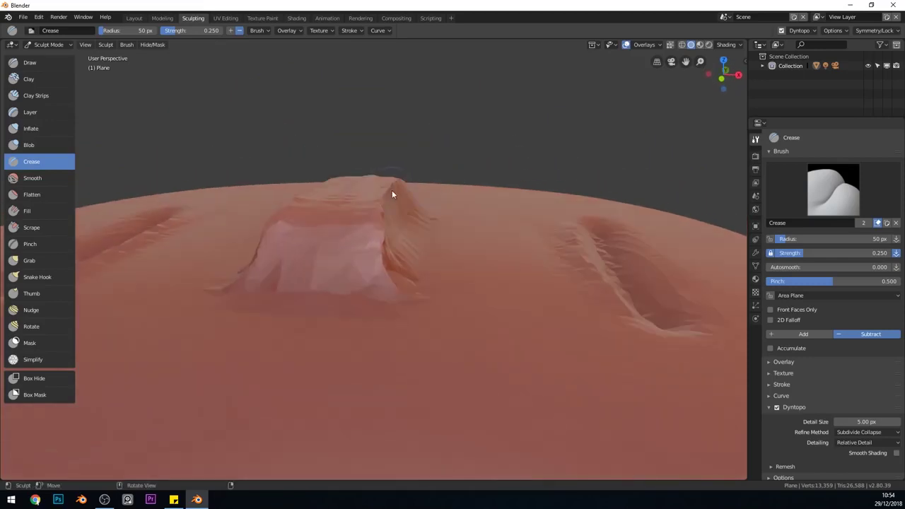
pyautogui.moveTo(419, 242)
pyautogui.mouseDown(button='middle')
pyautogui.moveTo(394, 275)
pyautogui.moveTo(450, 169)
pyautogui.mouseUp(button='middle')
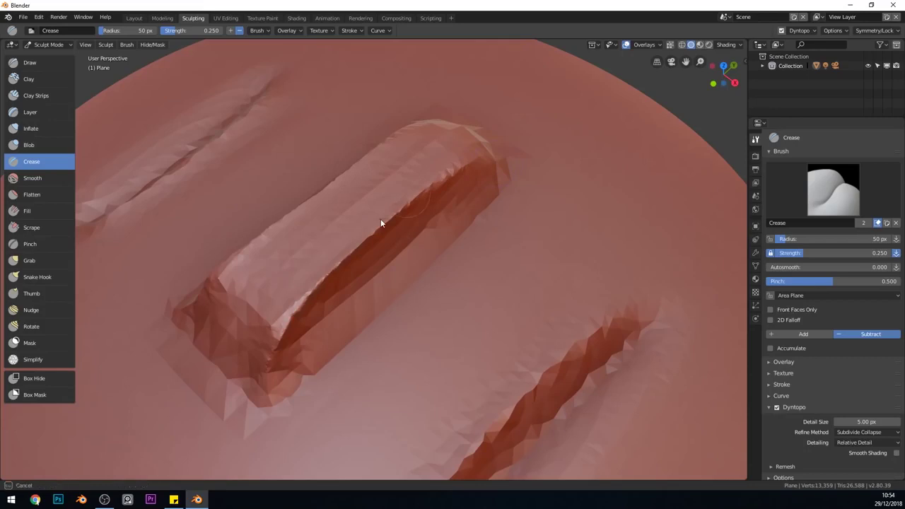
pyautogui.hotkey('ctrl', 'z')
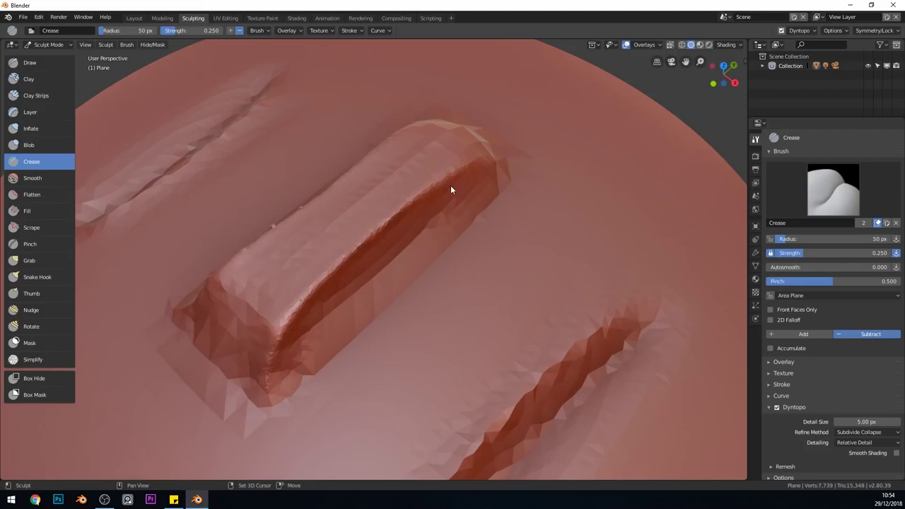
pyautogui.moveTo(450, 185)
pyautogui.mouseDown(button='middle')
pyautogui.moveTo(432, 238)
pyautogui.moveTo(444, 219)
pyautogui.moveTo(412, 260)
pyautogui.moveTo(377, 281)
pyautogui.moveTo(398, 279)
pyautogui.moveTo(369, 283)
pyautogui.mouseUp(button='middle')
pyautogui.moveTo(313, 344); pyautogui.dragTo(332, 315, button='middle')
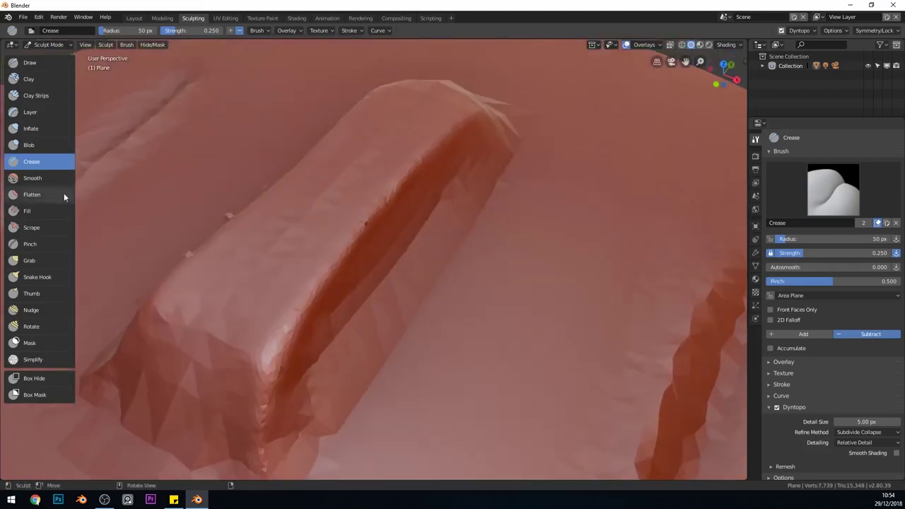
# - Pinch the ridge edges into sharper creases with the Pinch brush
pyautogui.click(30, 244)
pyautogui.moveTo(403, 224); pyautogui.dragTo(447, 205, button='middle')
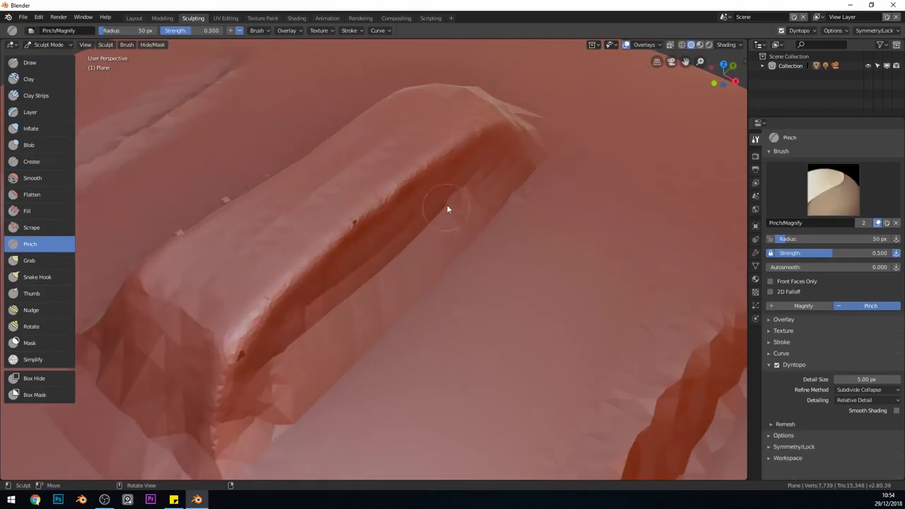
pyautogui.moveTo(377, 203)
pyautogui.mouseDown()
pyautogui.moveTo(267, 317)
pyautogui.moveTo(304, 278)
pyautogui.moveTo(314, 248)
pyautogui.mouseUp()
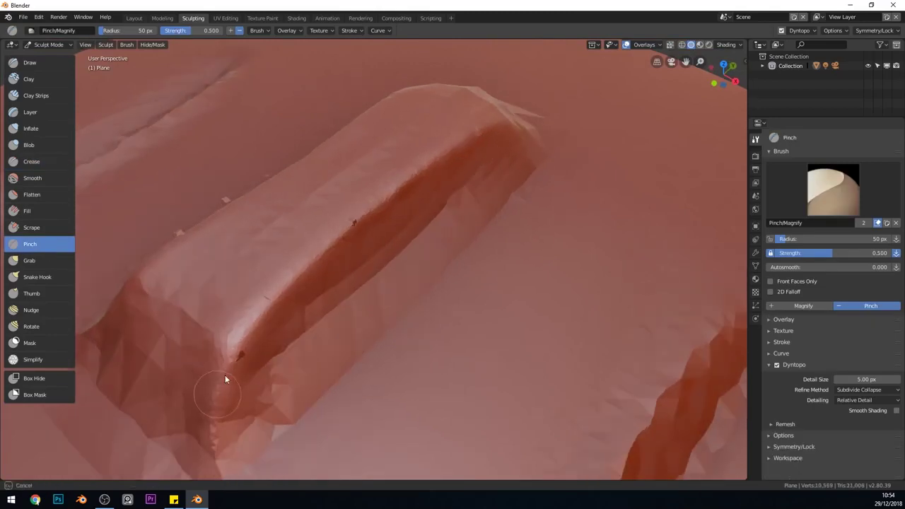
pyautogui.moveTo(225, 374)
pyautogui.mouseDown()
pyautogui.moveTo(222, 382)
pyautogui.moveTo(290, 290)
pyautogui.moveTo(440, 158)
pyautogui.moveTo(350, 224)
pyautogui.moveTo(226, 369)
pyautogui.moveTo(267, 303)
pyautogui.moveTo(429, 162)
pyautogui.moveTo(319, 262)
pyautogui.mouseUp()
pyautogui.moveTo(319, 262)
pyautogui.mouseDown(button='middle')
pyautogui.moveTo(341, 285)
pyautogui.moveTo(432, 184)
pyautogui.moveTo(410, 240)
pyautogui.moveTo(375, 180)
pyautogui.moveTo(420, 159)
pyautogui.mouseUp(button='middle')
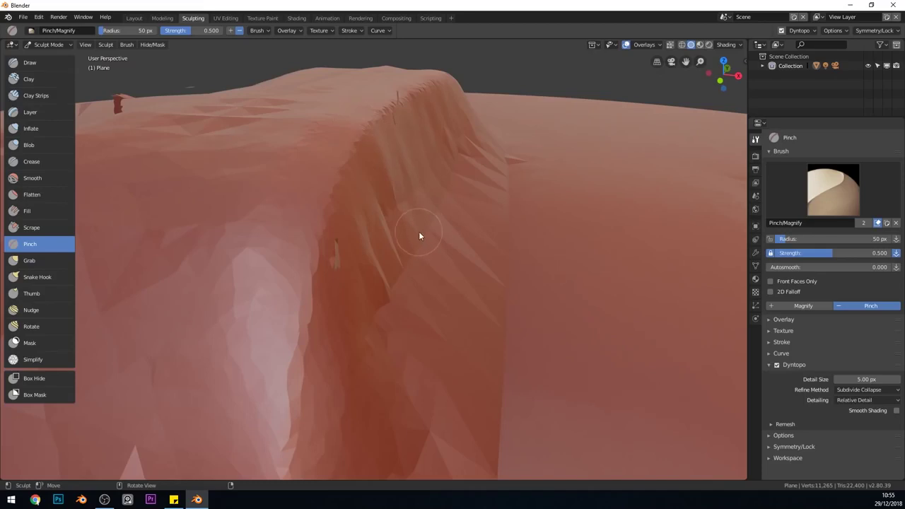
# - Toggle modes with Tab to disable Dyntopo, then view the ridge from the side
pyautogui.press('Tab')
pyautogui.press('Tab')
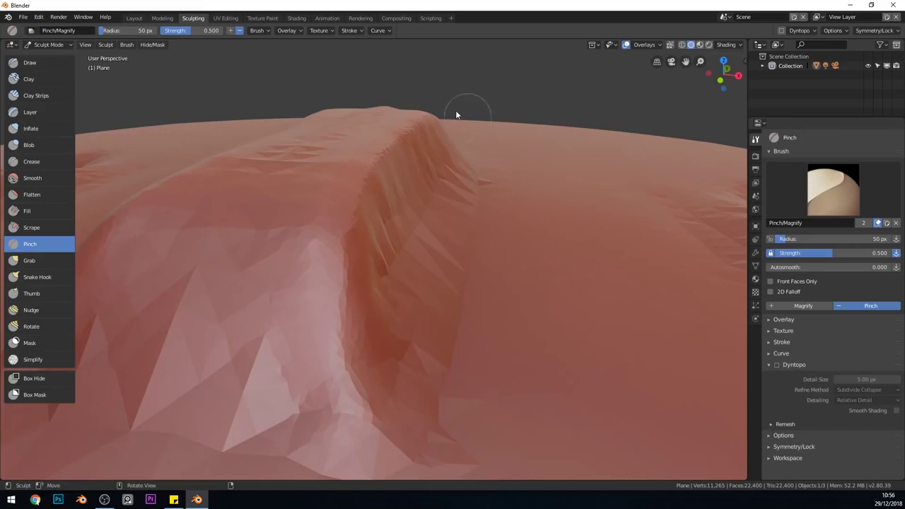
pyautogui.moveTo(370, 407); pyautogui.dragTo(470, 376, button='middle')
pyautogui.scroll(2, 453, 238)
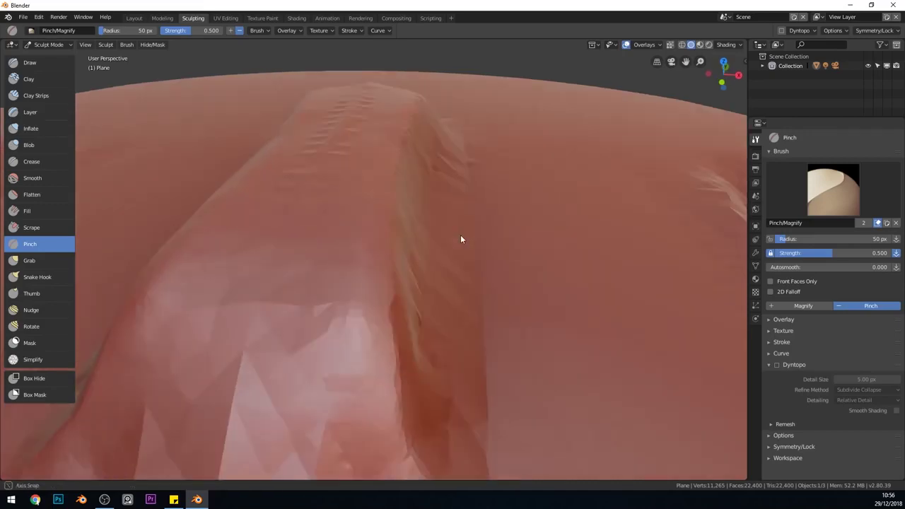
pyautogui.moveTo(432, 407)
pyautogui.mouseDown(button='middle')
pyautogui.moveTo(449, 121)
pyautogui.moveTo(435, 191)
pyautogui.moveTo(445, 170)
pyautogui.mouseUp(button='middle')
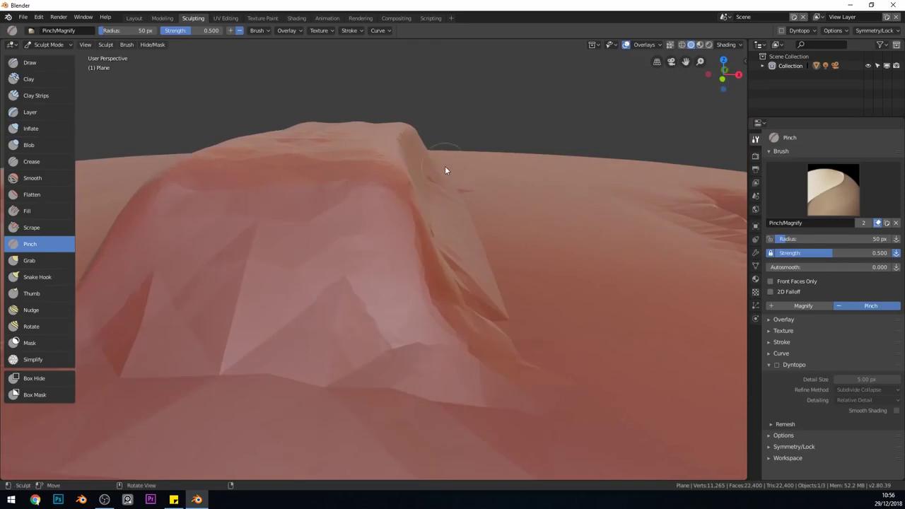
pyautogui.scroll(2, 420, 147)
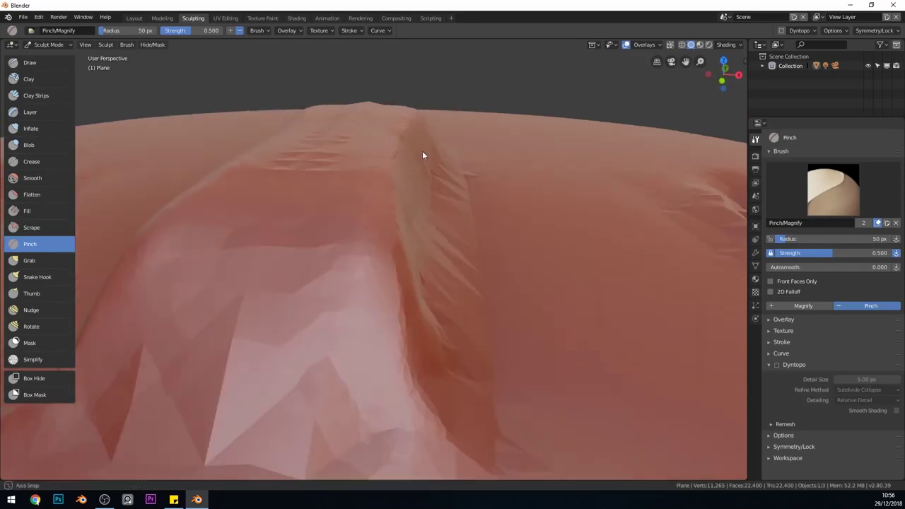
pyautogui.scroll(1, 422, 151)
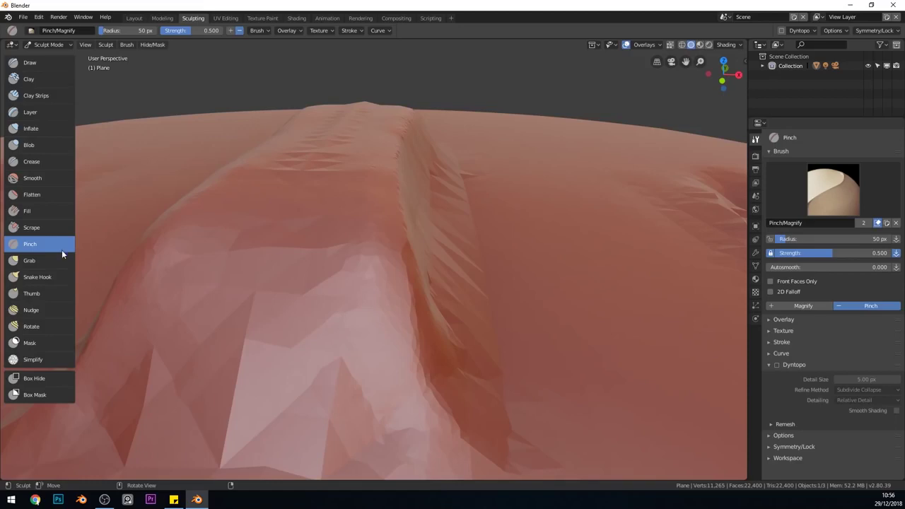
# - Flatten the faceted area and front of the ridge with the Flatten brush
pyautogui.click(57, 195)
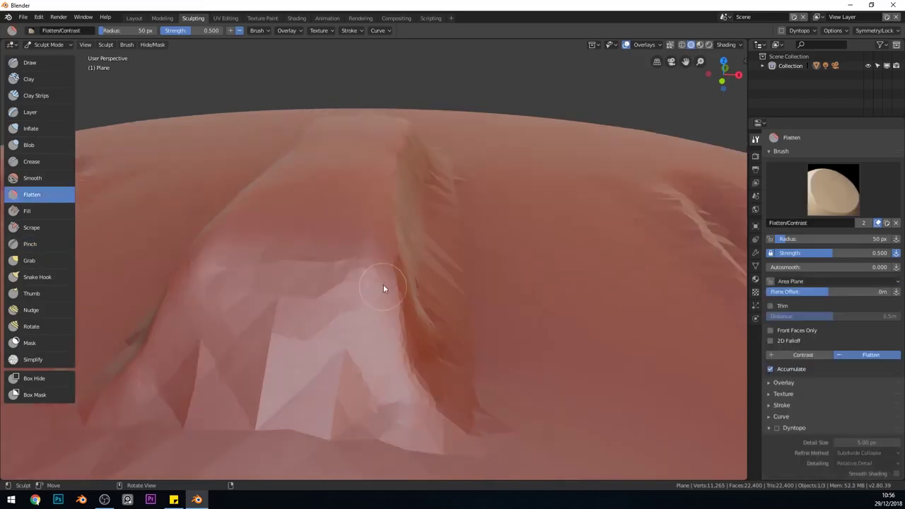
pyautogui.moveTo(383, 284)
pyautogui.mouseDown()
pyautogui.moveTo(303, 292)
pyautogui.moveTo(305, 347)
pyautogui.moveTo(370, 342)
pyautogui.moveTo(363, 225)
pyautogui.moveTo(347, 343)
pyautogui.moveTo(314, 404)
pyautogui.moveTo(333, 360)
pyautogui.mouseUp()
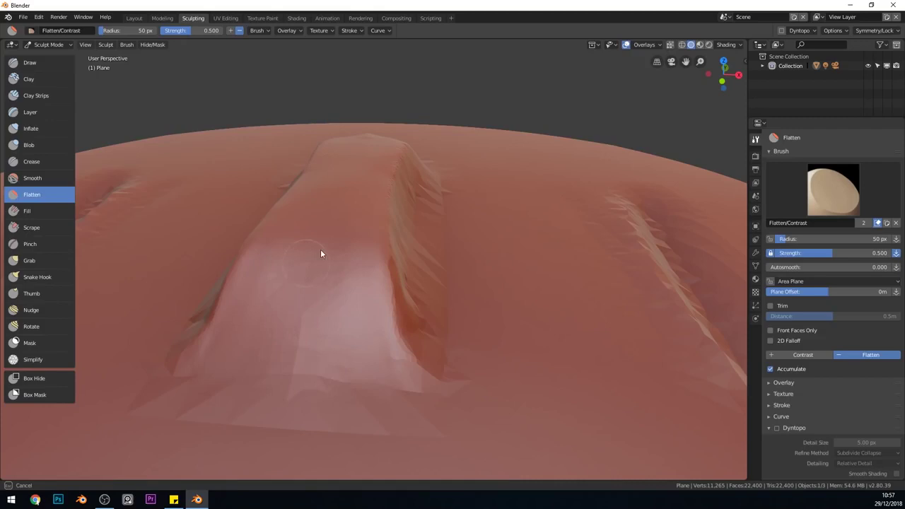
pyautogui.moveTo(356, 344); pyautogui.dragTo(336, 251, button='middle')
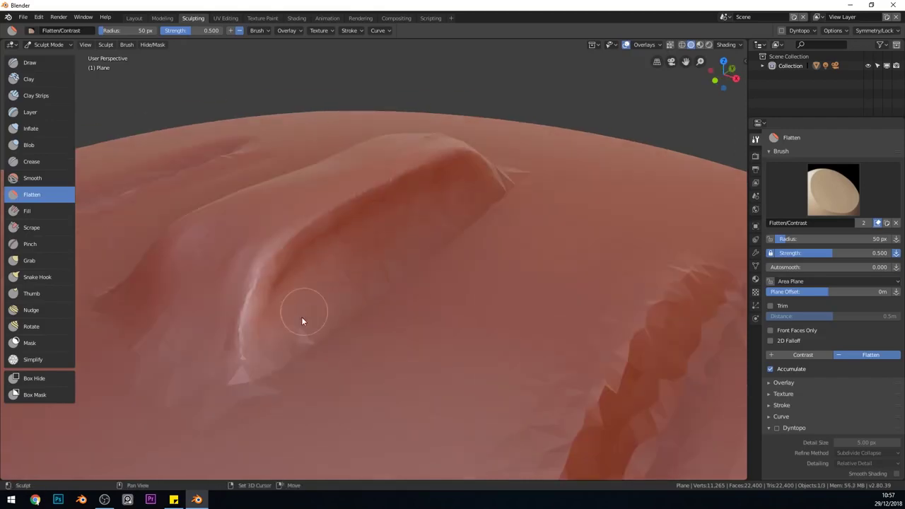
pyautogui.moveTo(301, 317)
pyautogui.mouseDown(button='middle')
pyautogui.moveTo(441, 225)
pyautogui.moveTo(414, 203)
pyautogui.mouseUp(button='middle')
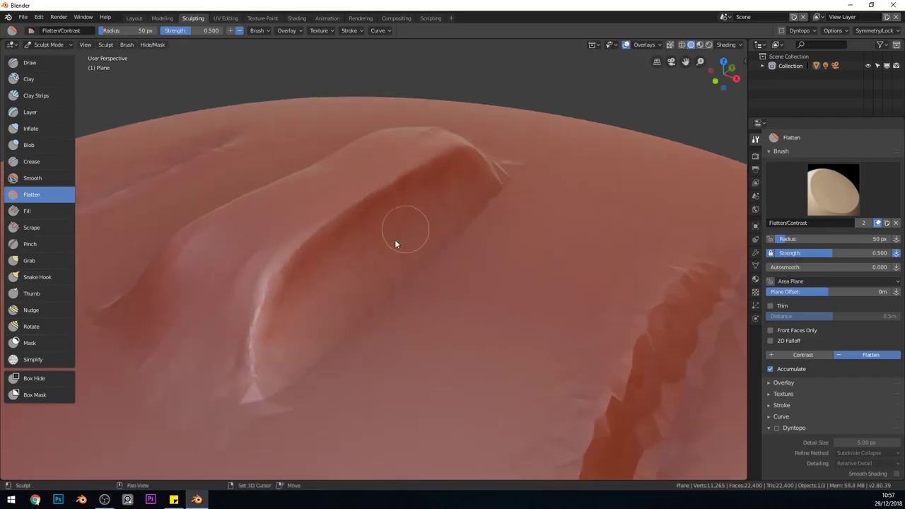
pyautogui.moveTo(394, 239); pyautogui.dragTo(316, 266, button='middle')
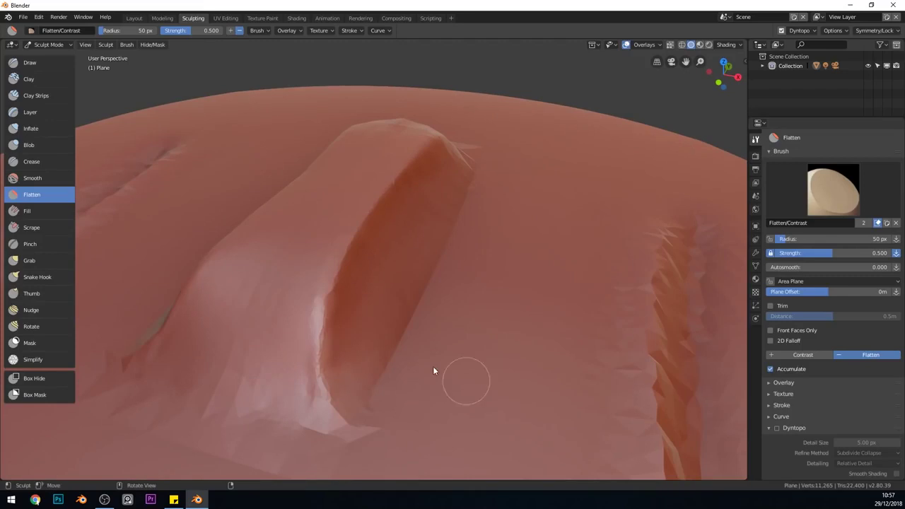
pyautogui.moveTo(382, 274)
pyautogui.mouseDown(button='middle')
pyautogui.moveTo(345, 322)
pyautogui.moveTo(353, 182)
pyautogui.moveTo(452, 248)
pyautogui.moveTo(455, 314)
pyautogui.mouseUp(button='middle')
pyautogui.moveTo(455, 314)
pyautogui.mouseDown()
pyautogui.moveTo(404, 380)
pyautogui.moveTo(404, 398)
pyautogui.moveTo(369, 404)
pyautogui.moveTo(391, 430)
pyautogui.moveTo(374, 394)
pyautogui.moveTo(374, 299)
pyautogui.moveTo(420, 377)
pyautogui.mouseUp()
pyautogui.moveTo(419, 377); pyautogui.dragTo(389, 280, button='middle')
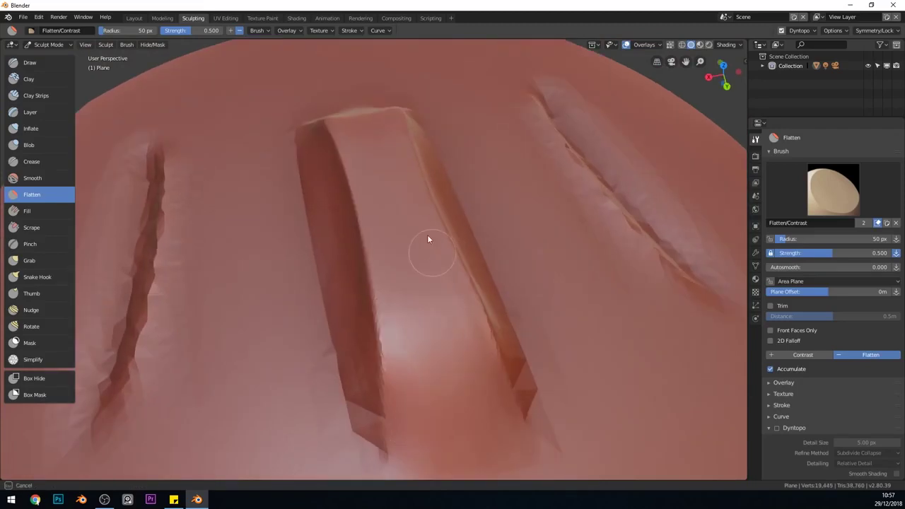
# - Flatten the ridge's lower edge and jagged base, checking from a low angle
pyautogui.moveTo(428, 243); pyautogui.dragTo(418, 283, button='middle')
pyautogui.moveTo(418, 283)
pyautogui.mouseDown()
pyautogui.moveTo(453, 317)
pyautogui.moveTo(403, 276)
pyautogui.mouseUp()
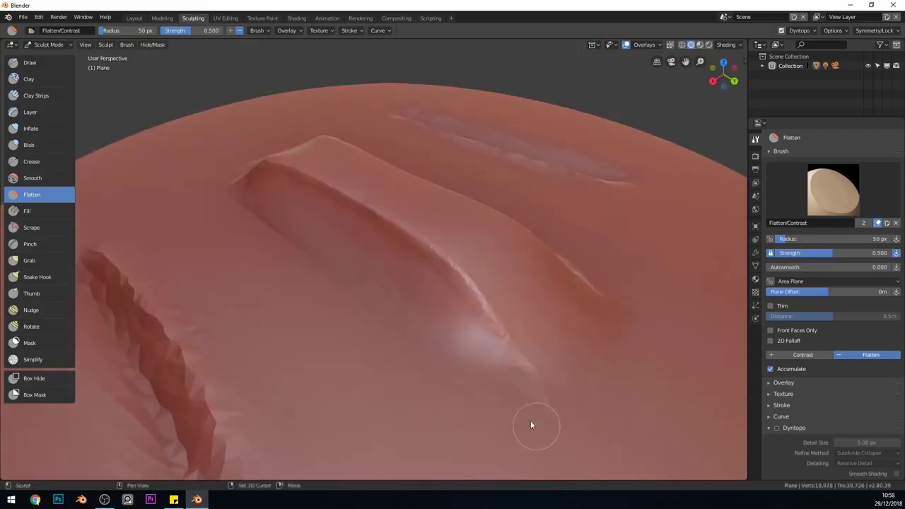
pyautogui.moveTo(238, 222); pyautogui.dragTo(231, 375, button='middle')
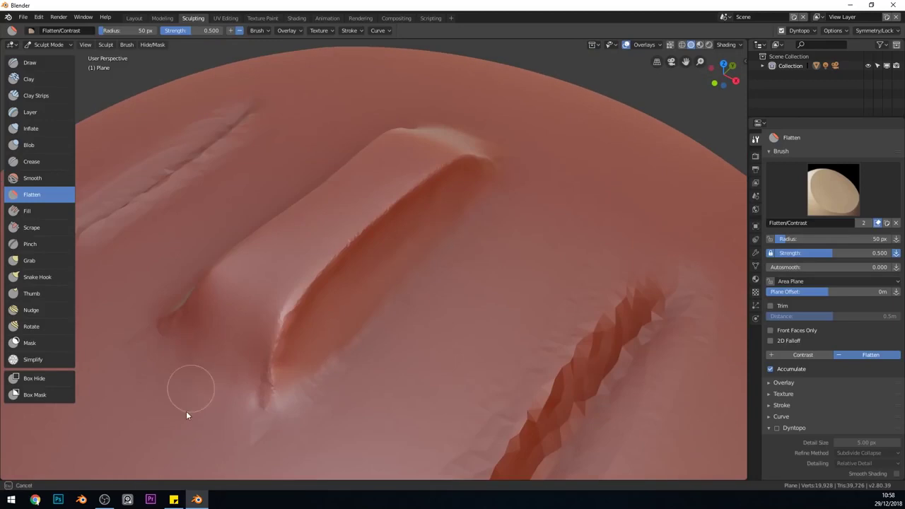
pyautogui.moveTo(190, 414); pyautogui.dragTo(397, 362)
pyautogui.moveTo(233, 375); pyautogui.dragTo(347, 352)
pyautogui.moveTo(348, 351); pyautogui.dragTo(342, 353, button='middle')
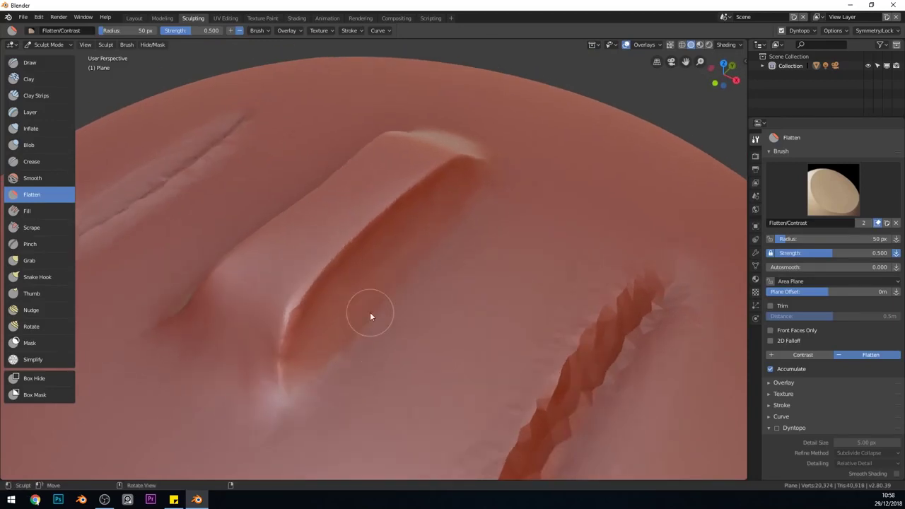
pyautogui.moveTo(370, 316); pyautogui.dragTo(408, 269, button='middle')
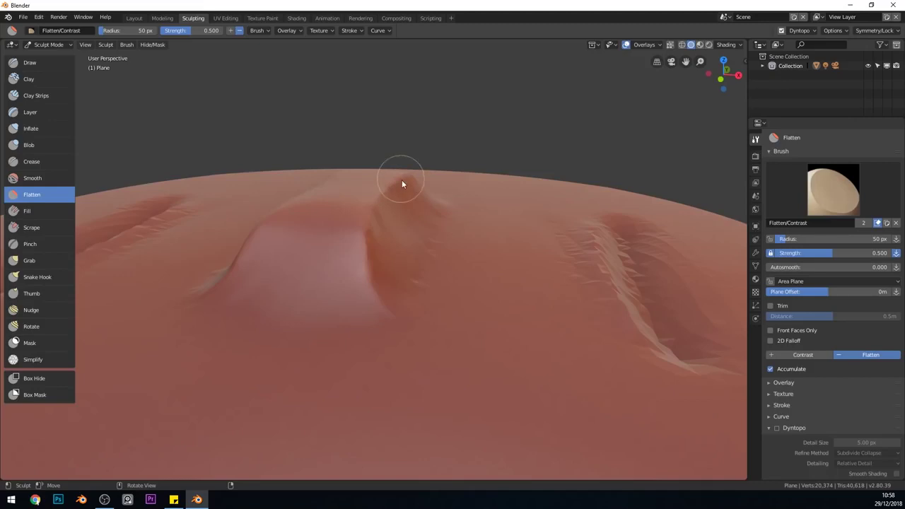
# - Undo a jagged trial crease on the block and set Dyntopo refining to Subdivide Edges
pyautogui.click(35, 161)
pyautogui.moveTo(420, 214); pyautogui.dragTo(415, 226, button='middle')
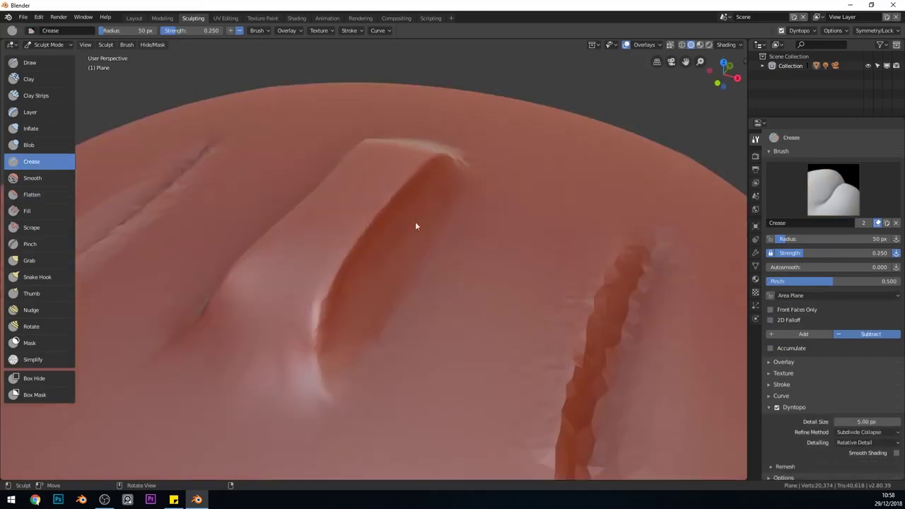
pyautogui.moveTo(453, 155)
pyautogui.mouseDown()
pyautogui.moveTo(367, 221)
pyautogui.moveTo(316, 331)
pyautogui.mouseUp()
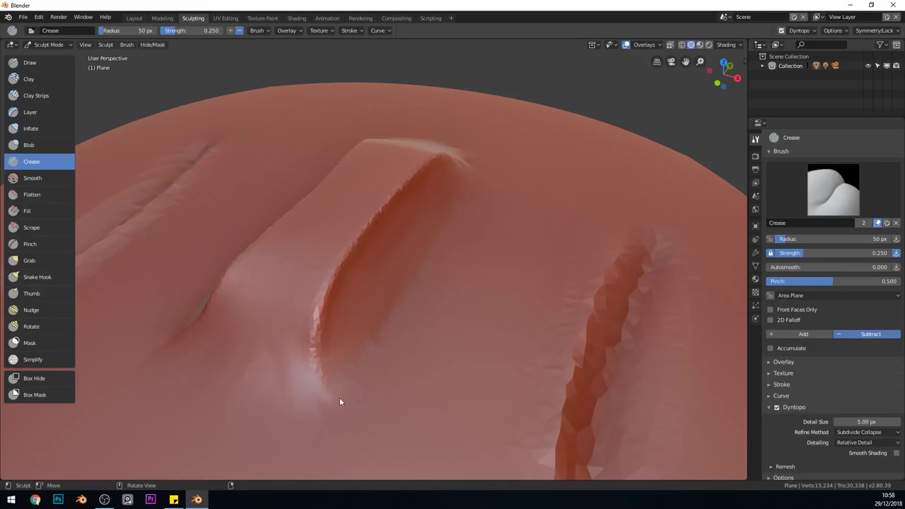
pyautogui.hotkey('ctrl', 'z')
pyautogui.hotkey('ctrl', 'z')
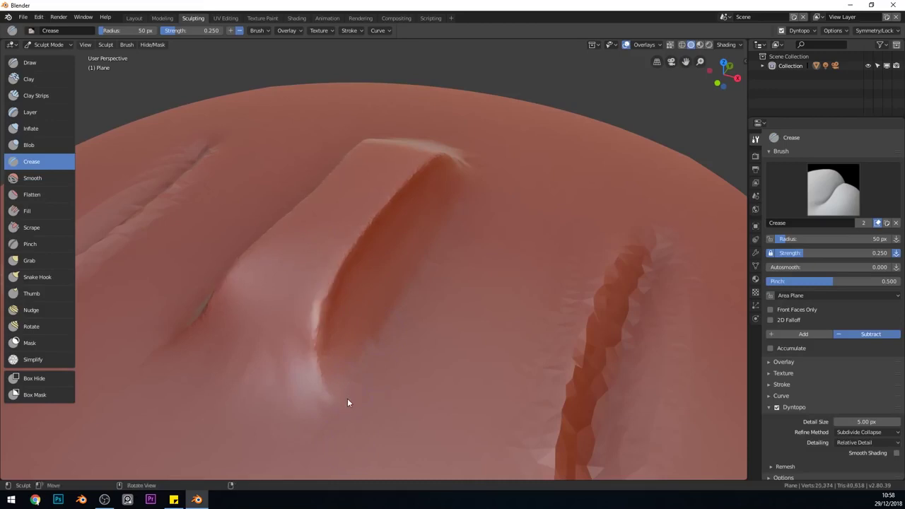
pyautogui.click(885, 432)
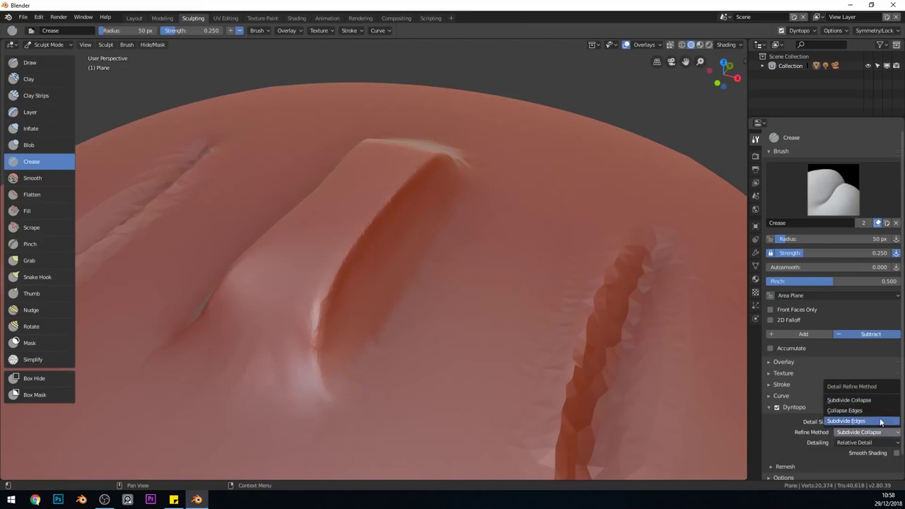
pyautogui.click(880, 422)
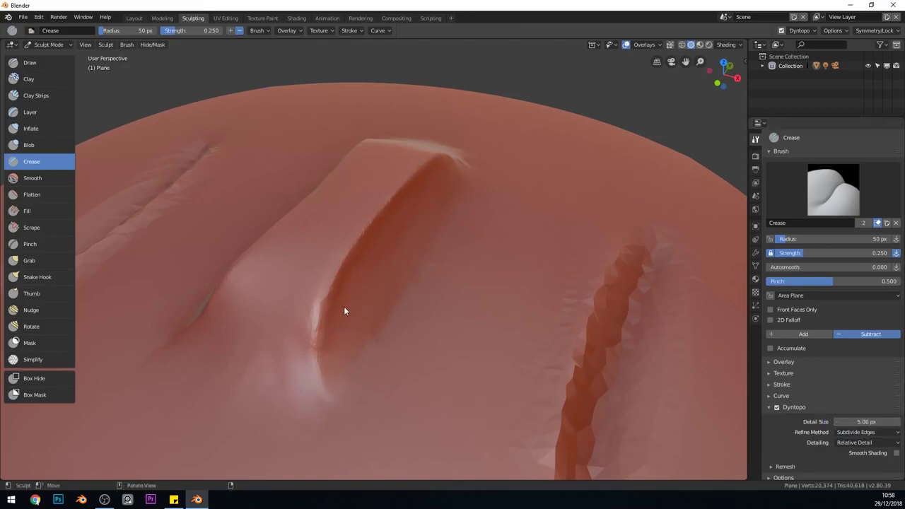
# - Inspect the ridge up close in solid and wireframe shading
pyautogui.keyDown('ctrl'); pyautogui.moveTo(344, 306); pyautogui.dragTo(368, 278, button='middle'); pyautogui.keyUp('ctrl')
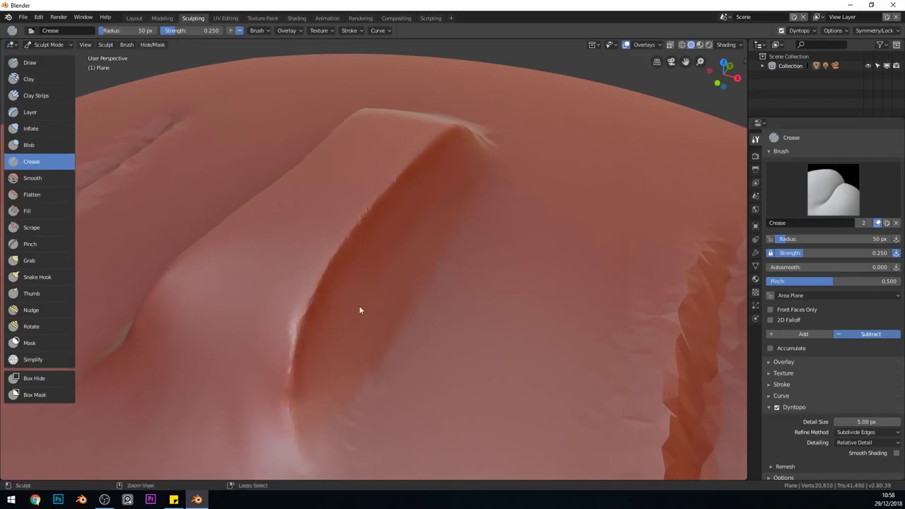
pyautogui.moveTo(359, 308)
pyautogui.mouseDown(button='middle')
pyautogui.moveTo(397, 273)
pyautogui.moveTo(428, 179)
pyautogui.mouseUp(button='middle')
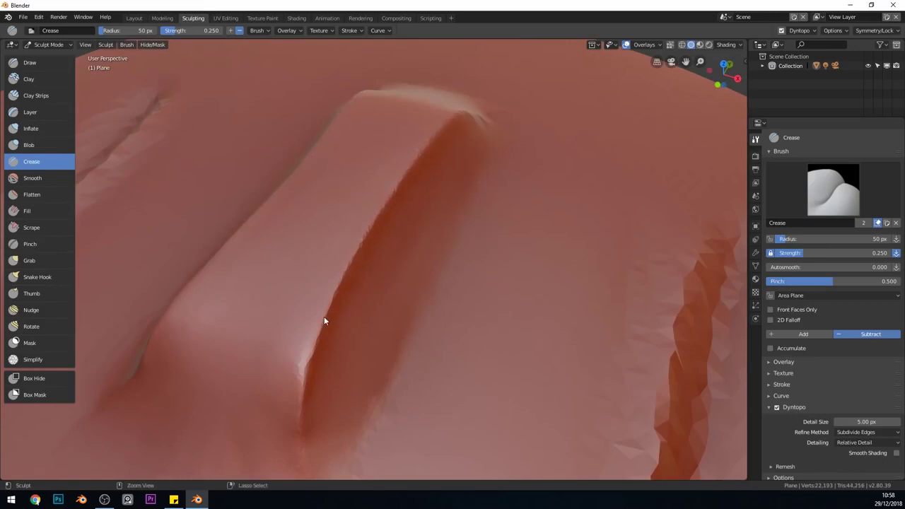
pyautogui.moveTo(323, 321); pyautogui.dragTo(431, 266, button='middle')
pyautogui.scroll(-3, 414, 321)
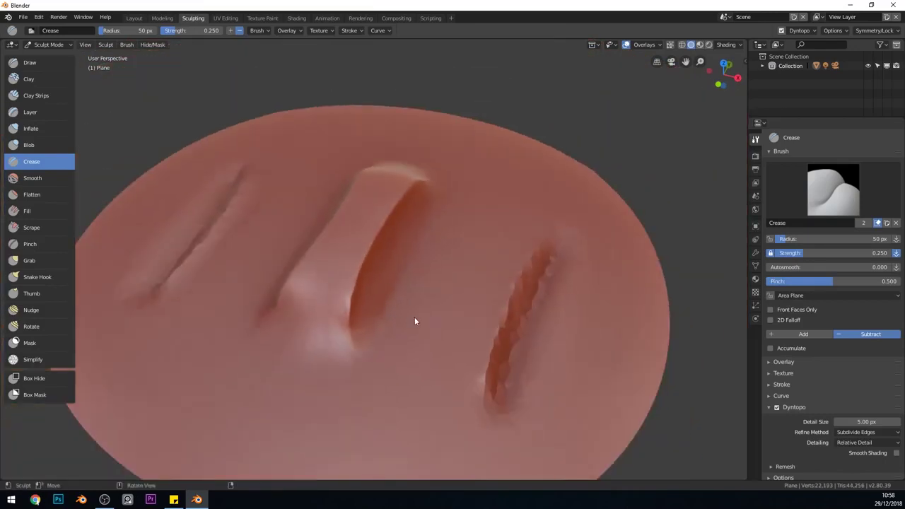
pyautogui.moveTo(415, 321); pyautogui.dragTo(416, 311, button='middle')
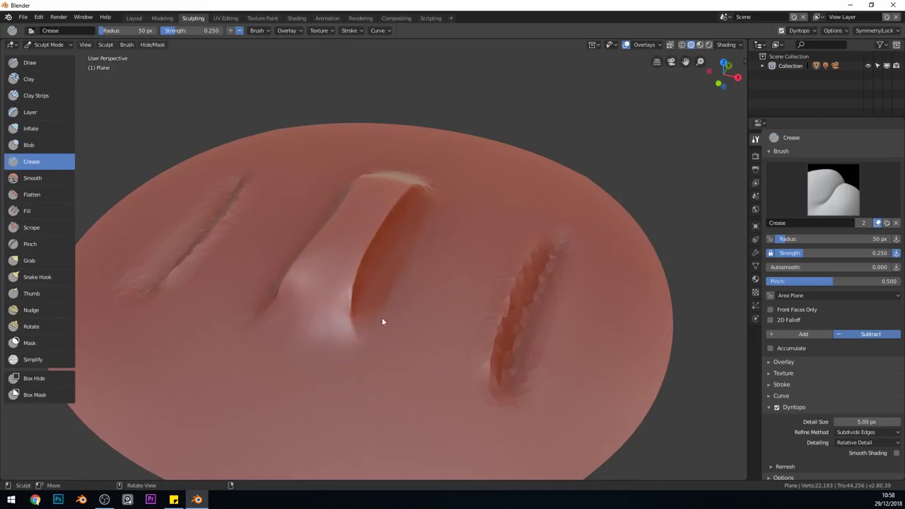
pyautogui.scroll(2, 382, 322)
pyautogui.moveTo(382, 322); pyautogui.dragTo(398, 259, button='middle')
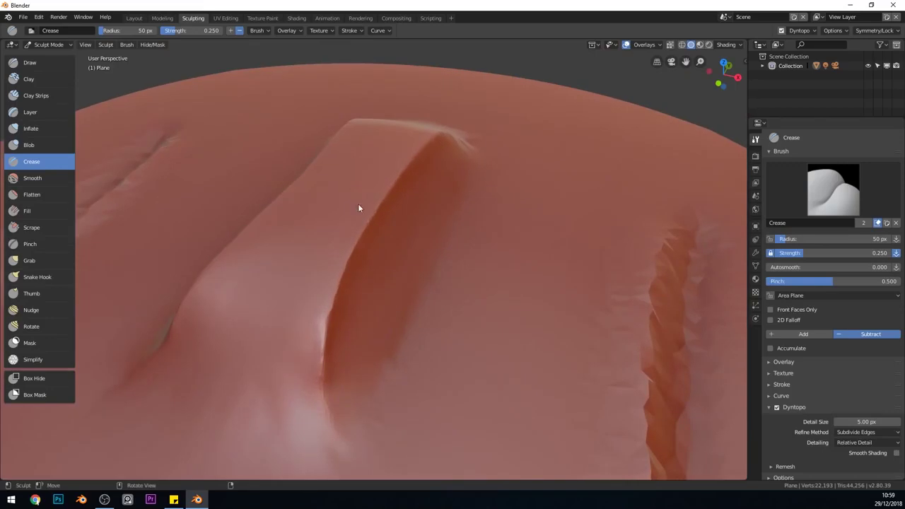
pyautogui.press('z')
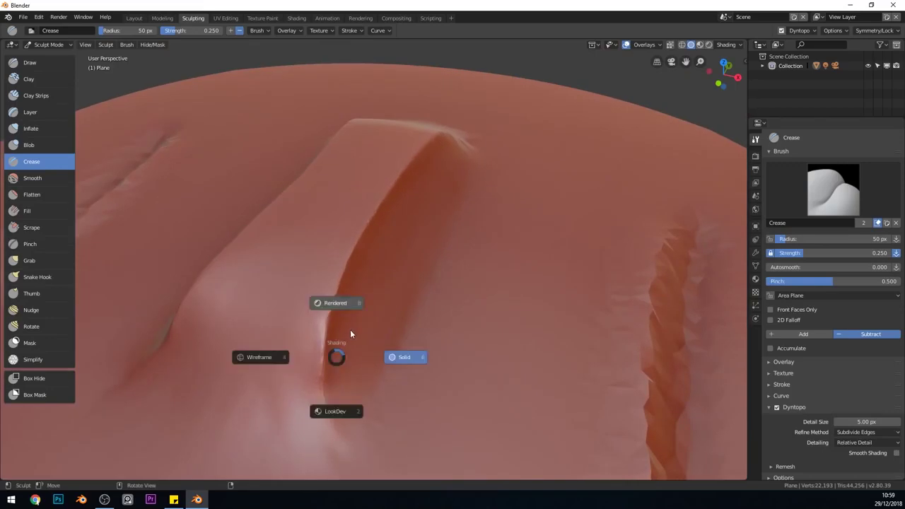
pyautogui.click(350, 330)
pyautogui.press('z')
pyautogui.click(262, 385)
pyautogui.moveTo(262, 385)
pyautogui.mouseDown(button='middle')
pyautogui.moveTo(396, 286)
pyautogui.moveTo(349, 295)
pyautogui.moveTo(351, 249)
pyautogui.moveTo(288, 307)
pyautogui.moveTo(364, 211)
pyautogui.mouseUp(button='middle')
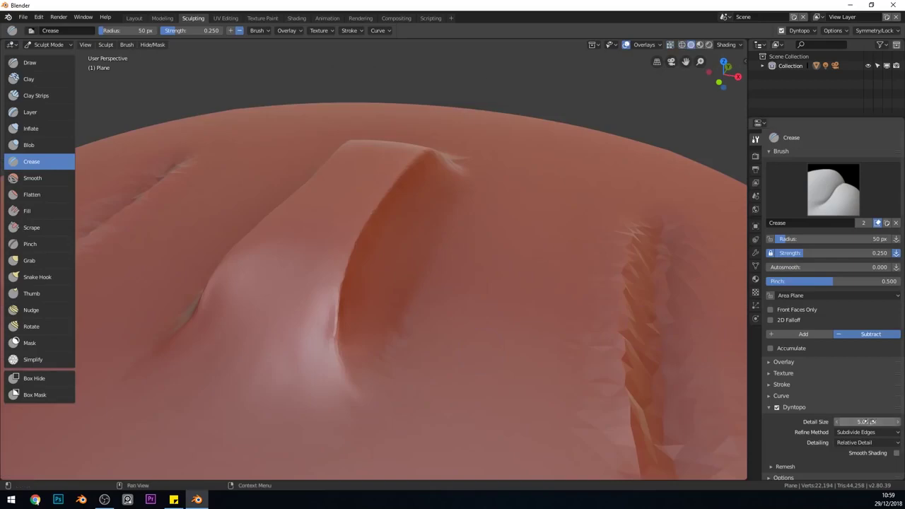
# - At 2.50 px detail, crease the groove down from the peak and smooth its bright streak
pyautogui.moveTo(868, 421); pyautogui.dragTo(852, 428)
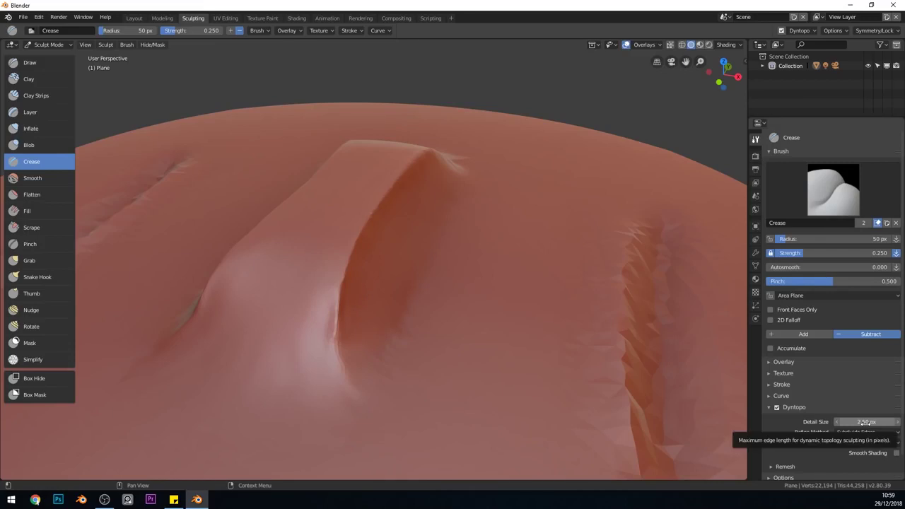
pyautogui.moveTo(359, 319); pyautogui.dragTo(368, 279, button='middle')
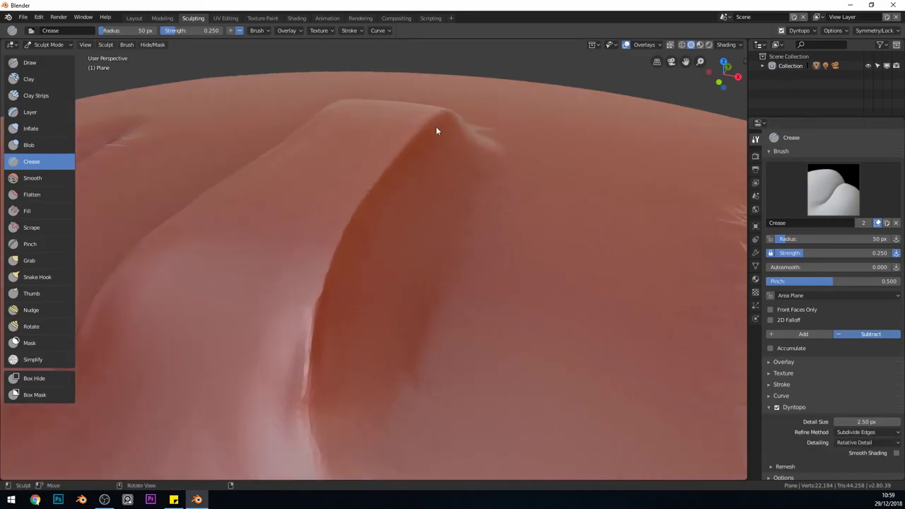
pyautogui.moveTo(451, 112)
pyautogui.mouseDown()
pyautogui.moveTo(362, 210)
pyautogui.moveTo(304, 414)
pyautogui.mouseUp()
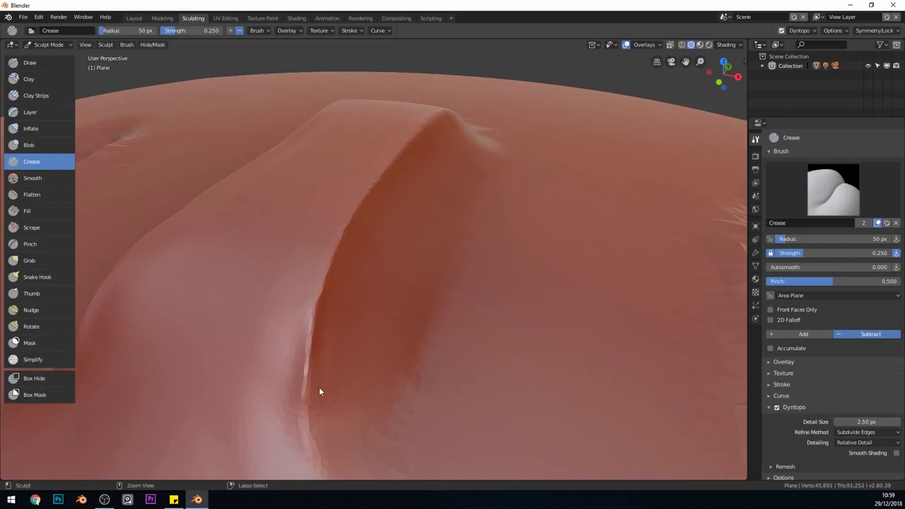
pyautogui.keyDown('shift'); pyautogui.moveTo(313, 326); pyautogui.dragTo(302, 442); pyautogui.keyUp('shift')
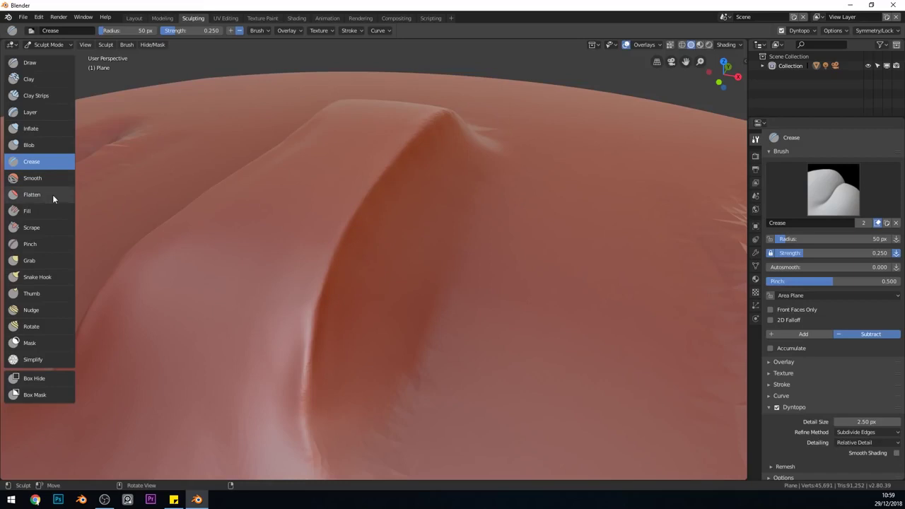
# - Pinch the block's edge and the ridge crease tighter with the Pinch brush
pyautogui.click(49, 243)
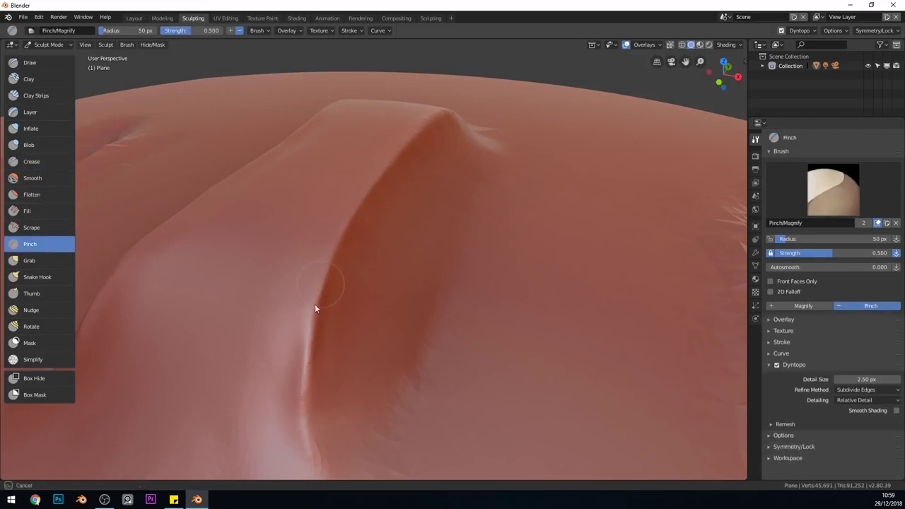
pyautogui.moveTo(298, 374); pyautogui.dragTo(316, 327)
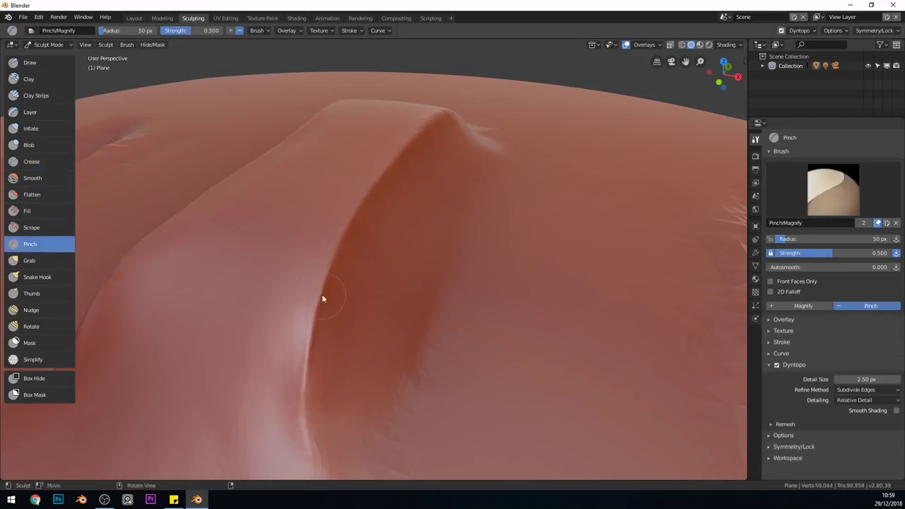
pyautogui.moveTo(321, 294)
pyautogui.mouseDown()
pyautogui.moveTo(305, 416)
pyautogui.moveTo(329, 277)
pyautogui.moveTo(365, 206)
pyautogui.moveTo(330, 265)
pyautogui.moveTo(305, 426)
pyautogui.mouseUp()
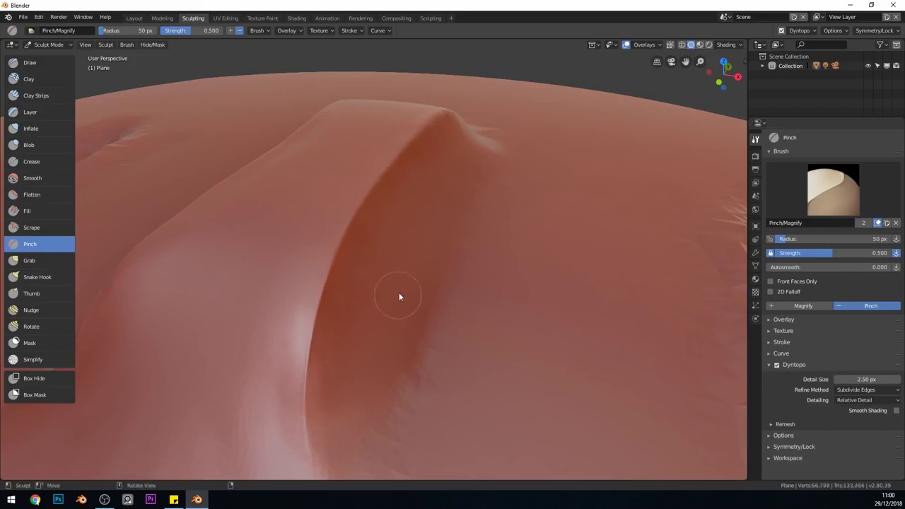
pyautogui.moveTo(399, 292)
pyautogui.mouseDown(button='middle')
pyautogui.moveTo(381, 256)
pyautogui.moveTo(379, 268)
pyautogui.mouseUp(button='middle')
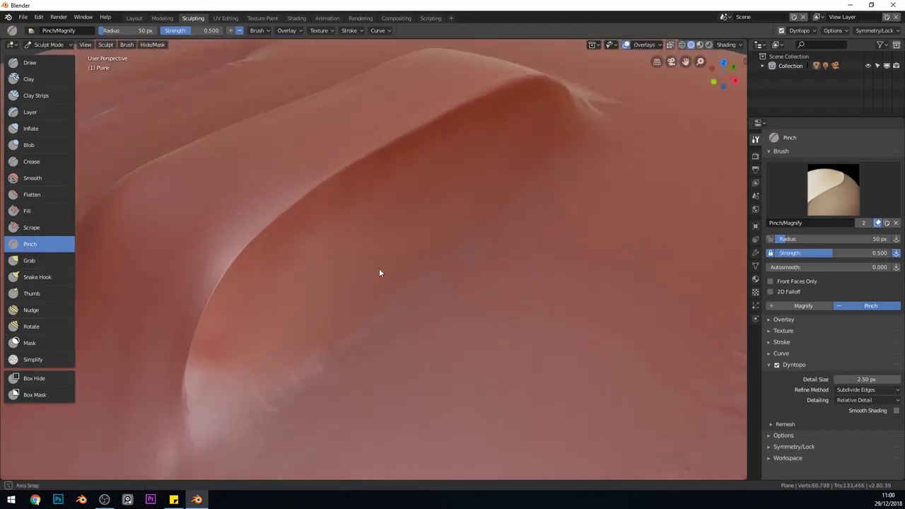
pyautogui.moveTo(289, 215)
pyautogui.mouseDown()
pyautogui.moveTo(441, 113)
pyautogui.moveTo(394, 137)
pyautogui.moveTo(214, 299)
pyautogui.moveTo(500, 84)
pyautogui.moveTo(438, 138)
pyautogui.mouseUp()
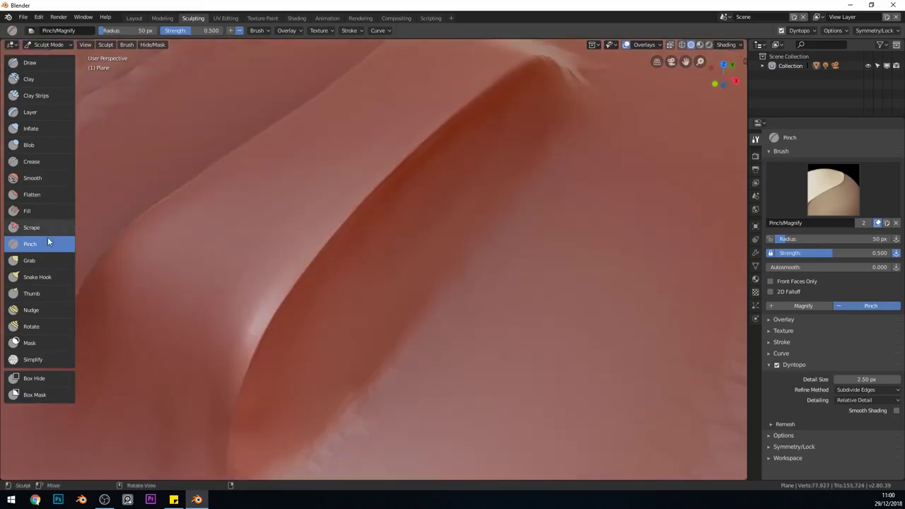
# - Flatten the surface beside the crease and along the ridge slope
pyautogui.click(49, 196)
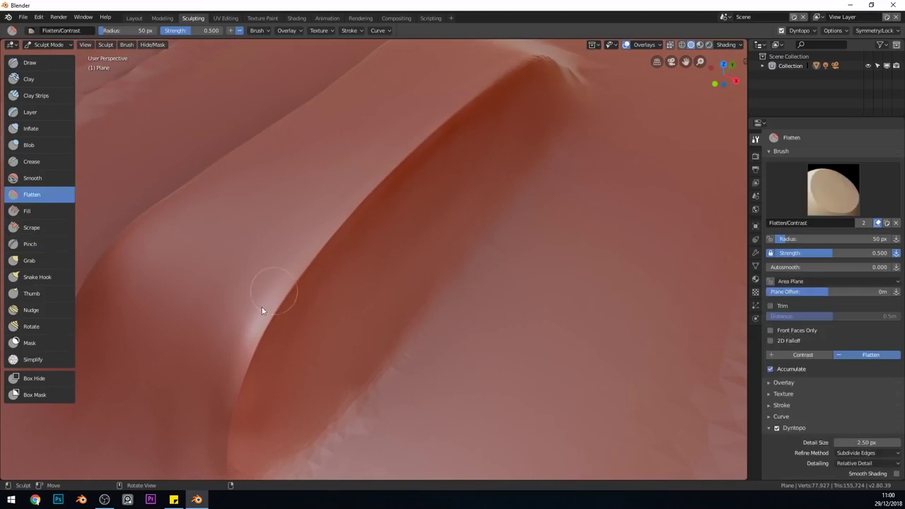
pyautogui.moveTo(287, 297); pyautogui.dragTo(244, 311)
pyautogui.moveTo(258, 269); pyautogui.dragTo(248, 283)
pyautogui.moveTo(297, 259); pyautogui.dragTo(264, 285)
pyautogui.moveTo(281, 228); pyautogui.dragTo(183, 349)
pyautogui.moveTo(198, 357)
pyautogui.mouseDown(button='middle')
pyautogui.moveTo(338, 296)
pyautogui.moveTo(184, 337)
pyautogui.mouseUp(button='middle')
pyautogui.moveTo(184, 337)
pyautogui.mouseDown()
pyautogui.moveTo(368, 189)
pyautogui.moveTo(201, 290)
pyautogui.moveTo(612, 147)
pyautogui.mouseUp()
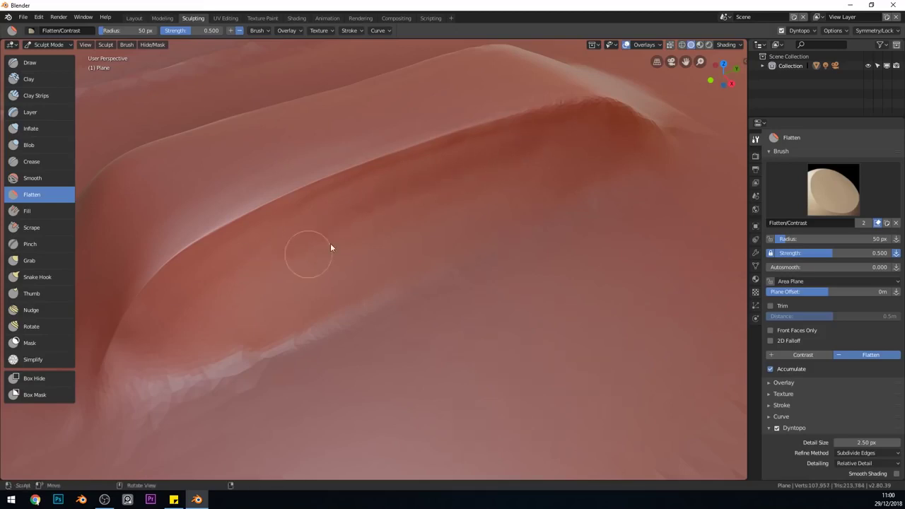
# - Review the whole disc from low angles and flatten the ridge slope once more
pyautogui.scroll(-5, 330, 248)
pyautogui.moveTo(419, 286); pyautogui.dragTo(433, 354, button='middle')
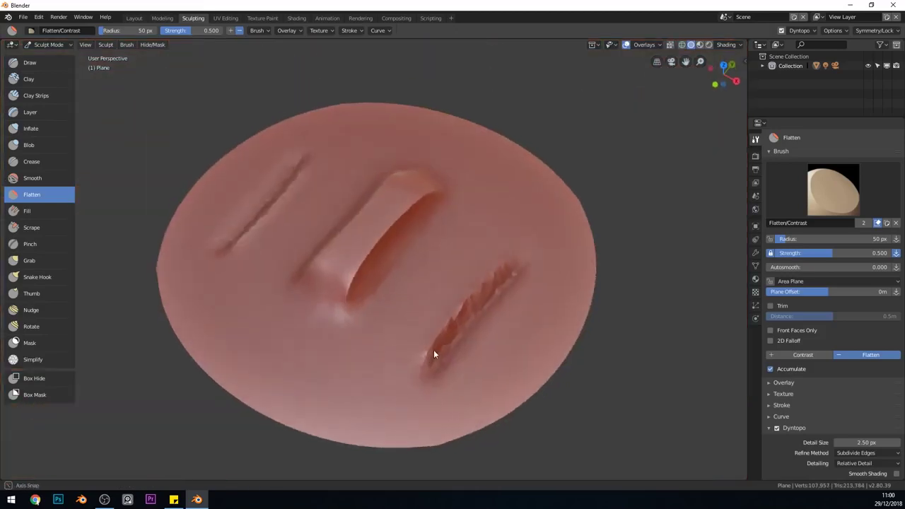
pyautogui.scroll(5, 414, 293)
pyautogui.moveTo(433, 268)
pyautogui.mouseDown(button='middle')
pyautogui.moveTo(467, 236)
pyautogui.moveTo(464, 244)
pyautogui.moveTo(424, 196)
pyautogui.moveTo(458, 101)
pyautogui.mouseUp(button='middle')
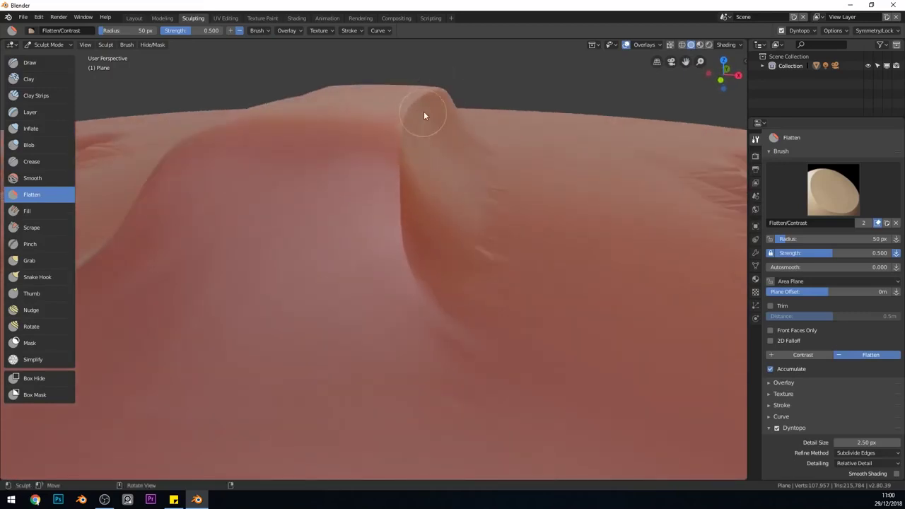
pyautogui.moveTo(460, 99)
pyautogui.mouseDown(button='middle')
pyautogui.moveTo(471, 135)
pyautogui.moveTo(437, 140)
pyautogui.moveTo(503, 140)
pyautogui.mouseUp(button='middle')
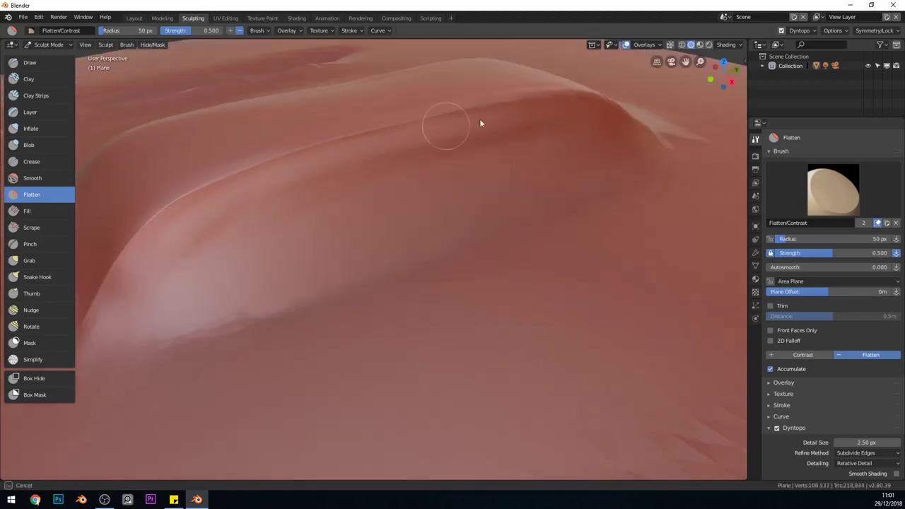
pyautogui.moveTo(480, 123)
pyautogui.mouseDown(button='middle')
pyautogui.moveTo(521, 148)
pyautogui.moveTo(489, 140)
pyautogui.mouseUp(button='middle')
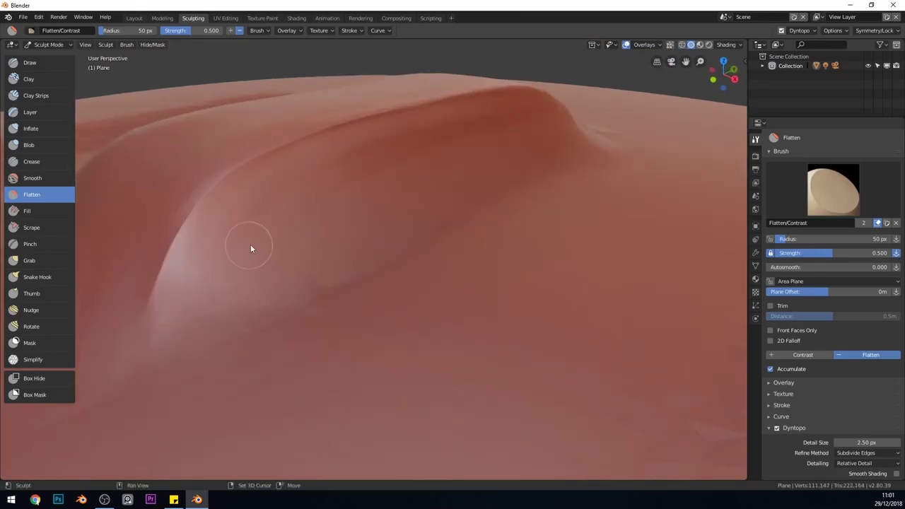
pyautogui.moveTo(250, 244)
pyautogui.mouseDown()
pyautogui.moveTo(396, 142)
pyautogui.moveTo(489, 125)
pyautogui.moveTo(346, 190)
pyautogui.moveTo(262, 212)
pyautogui.mouseUp()
pyautogui.moveTo(261, 213)
pyautogui.mouseDown(button='middle')
pyautogui.moveTo(452, 158)
pyautogui.moveTo(415, 172)
pyautogui.moveTo(514, 116)
pyautogui.moveTo(368, 234)
pyautogui.moveTo(180, 355)
pyautogui.moveTo(540, 136)
pyautogui.moveTo(405, 163)
pyautogui.moveTo(543, 194)
pyautogui.mouseUp(button='middle')
pyautogui.press('p')
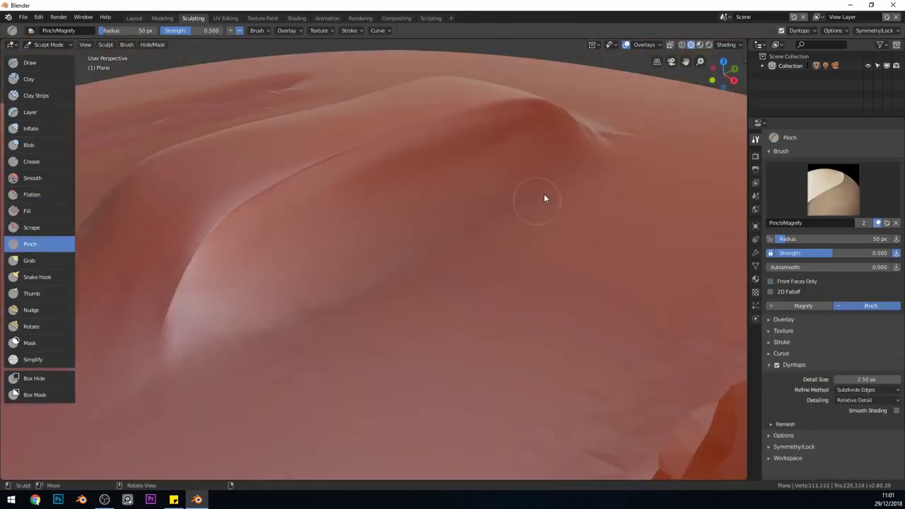
# - With the Crease brush at 108 px radius, deepen the crease along the ridge
pyautogui.click(31, 161)
pyautogui.moveTo(85, 170); pyautogui.dragTo(615, 175, button='middle')
pyautogui.moveTo(357, 249); pyautogui.dragTo(262, 264)
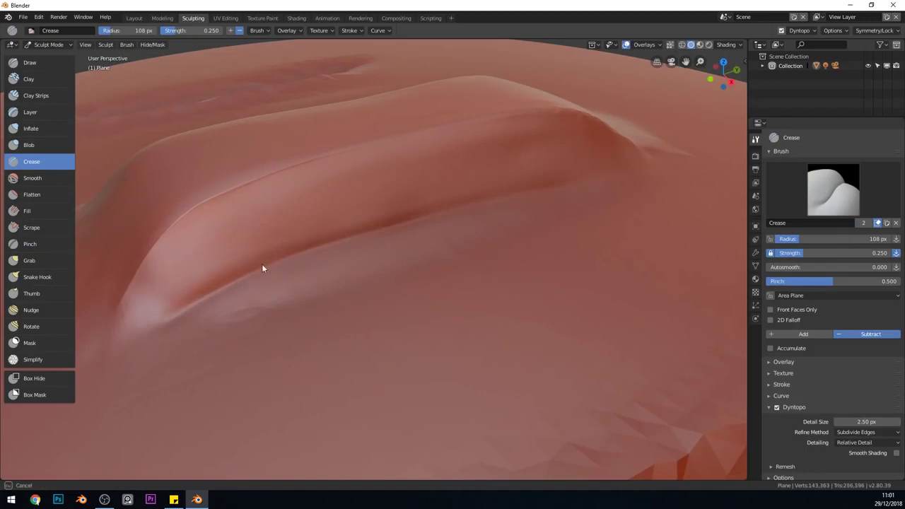
pyautogui.moveTo(262, 264); pyautogui.dragTo(535, 201, button='middle')
# - Set Dyntopo refine to Subdivide Collapse, adjust detail size, and crease along the ridge
pyautogui.click(850, 435)
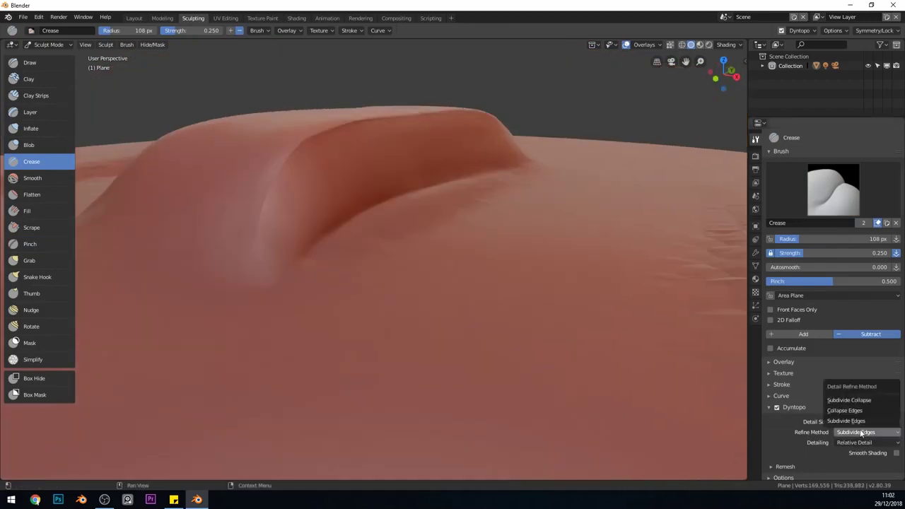
pyautogui.click(856, 403)
pyautogui.moveTo(841, 421); pyautogui.dragTo(869, 422)
pyautogui.moveTo(476, 200)
pyautogui.mouseDown(button='middle')
pyautogui.moveTo(148, 288)
pyautogui.moveTo(382, 279)
pyautogui.moveTo(481, 200)
pyautogui.mouseUp(button='middle')
pyautogui.moveTo(481, 200); pyautogui.dragTo(245, 219)
pyautogui.moveTo(245, 219); pyautogui.dragTo(375, 458, button='middle')
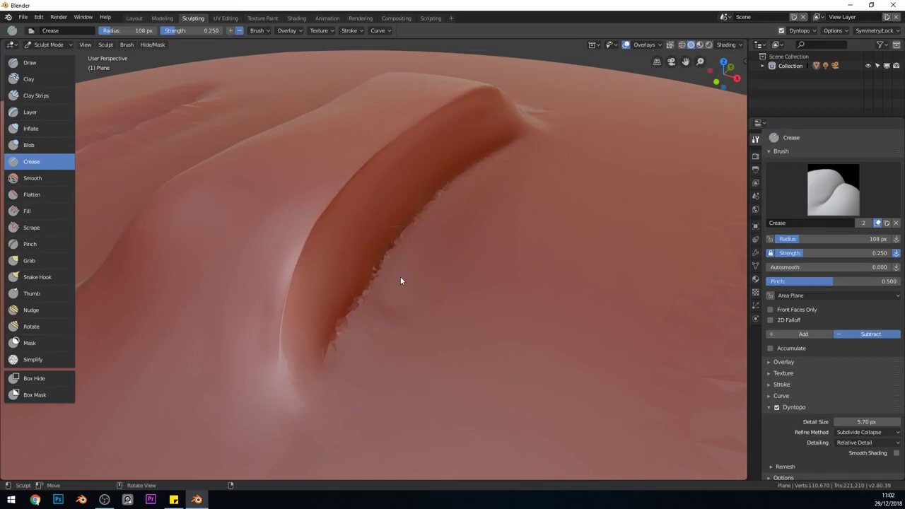
pyautogui.moveTo(402, 281); pyautogui.dragTo(410, 276, button='middle')
pyautogui.moveTo(866, 421); pyautogui.dragTo(845, 421)
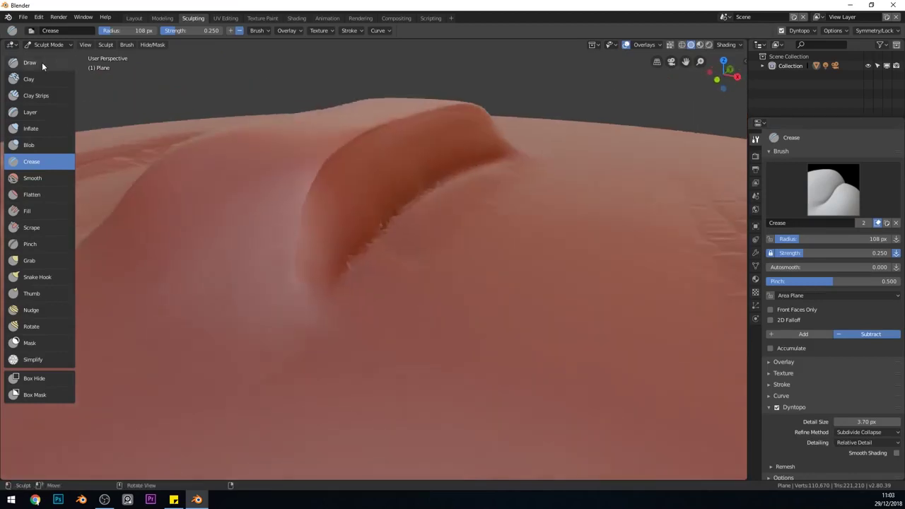
# - Sculpt a Draw stroke along the ridge, then crease a sharp line along it
pyautogui.click(30, 62)
pyautogui.moveTo(42, 62); pyautogui.dragTo(229, 219, button='middle')
pyautogui.moveTo(229, 219); pyautogui.dragTo(577, 171)
pyautogui.moveTo(577, 172)
pyautogui.mouseDown(button='middle')
pyautogui.moveTo(352, 236)
pyautogui.moveTo(245, 238)
pyautogui.mouseUp(button='middle')
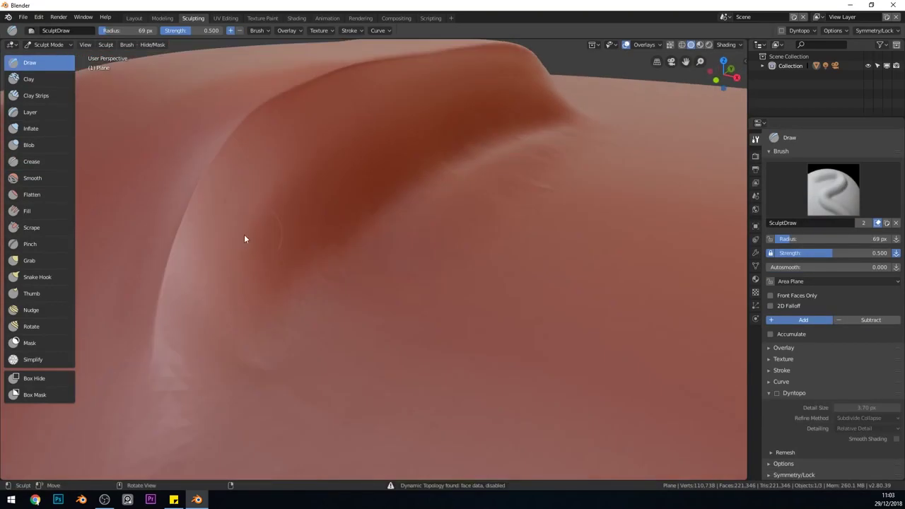
pyautogui.moveTo(637, 339)
pyautogui.mouseDown(button='middle')
pyautogui.moveTo(492, 283)
pyautogui.moveTo(589, 156)
pyautogui.moveTo(503, 207)
pyautogui.moveTo(543, 159)
pyautogui.moveTo(517, 209)
pyautogui.moveTo(463, 204)
pyautogui.moveTo(521, 210)
pyautogui.moveTo(173, 377)
pyautogui.mouseUp(button='middle')
pyautogui.hotkey('shift', 'c')
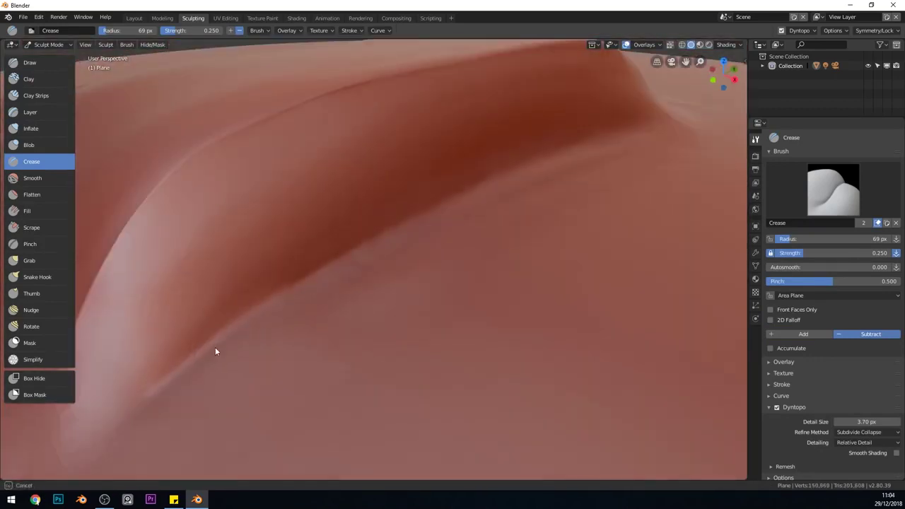
pyautogui.moveTo(216, 350); pyautogui.dragTo(323, 216)
pyautogui.moveTo(323, 216)
pyautogui.mouseDown(button='middle')
pyautogui.moveTo(516, 187)
pyautogui.moveTo(470, 302)
pyautogui.moveTo(548, 196)
pyautogui.mouseUp(button='middle')
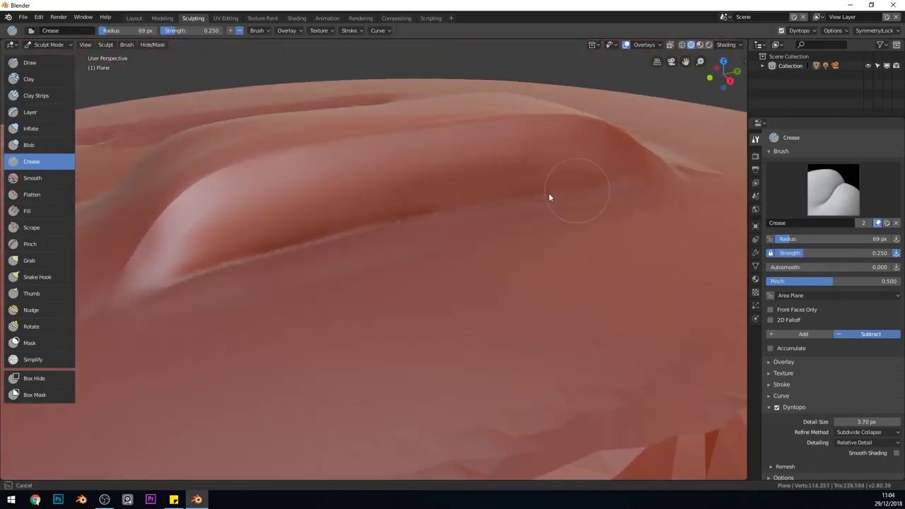
# - Set the dynamic topology Refine Method to Subdivide Edges
pyautogui.click(868, 431)
pyautogui.click(859, 400)
pyautogui.moveTo(494, 269)
pyautogui.mouseDown(button='middle')
pyautogui.moveTo(532, 224)
pyautogui.moveTo(628, 180)
pyautogui.mouseUp(button='middle')
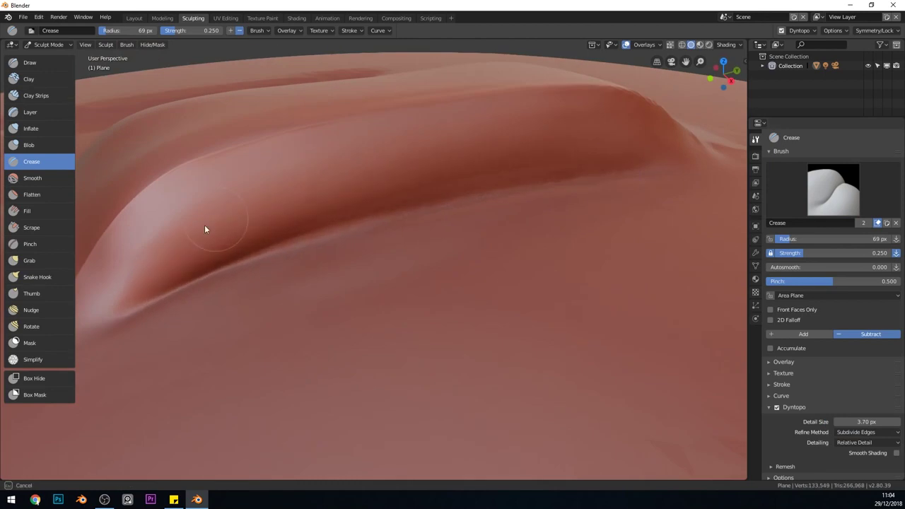
pyautogui.moveTo(205, 227)
pyautogui.mouseDown(button='middle')
pyautogui.moveTo(279, 154)
pyautogui.moveTo(362, 216)
pyautogui.mouseUp(button='middle')
# - Inspect the ridge from low and top angles while cycling Flatten, Pinch and Crease brushes
pyautogui.hotkey('shift', 't')
pyautogui.moveTo(289, 157)
pyautogui.mouseDown(button='middle')
pyautogui.moveTo(403, 123)
pyautogui.moveTo(549, 157)
pyautogui.moveTo(455, 234)
pyautogui.moveTo(476, 251)
pyautogui.moveTo(424, 318)
pyautogui.moveTo(483, 156)
pyautogui.mouseUp(button='middle')
pyautogui.moveTo(394, 287)
pyautogui.mouseDown(button='middle')
pyautogui.moveTo(399, 265)
pyautogui.moveTo(378, 278)
pyautogui.moveTo(145, 184)
pyautogui.moveTo(574, 155)
pyautogui.moveTo(337, 251)
pyautogui.moveTo(398, 281)
pyautogui.moveTo(299, 239)
pyautogui.mouseUp(button='middle')
pyautogui.moveTo(384, 181); pyautogui.dragTo(574, 172, button='middle')
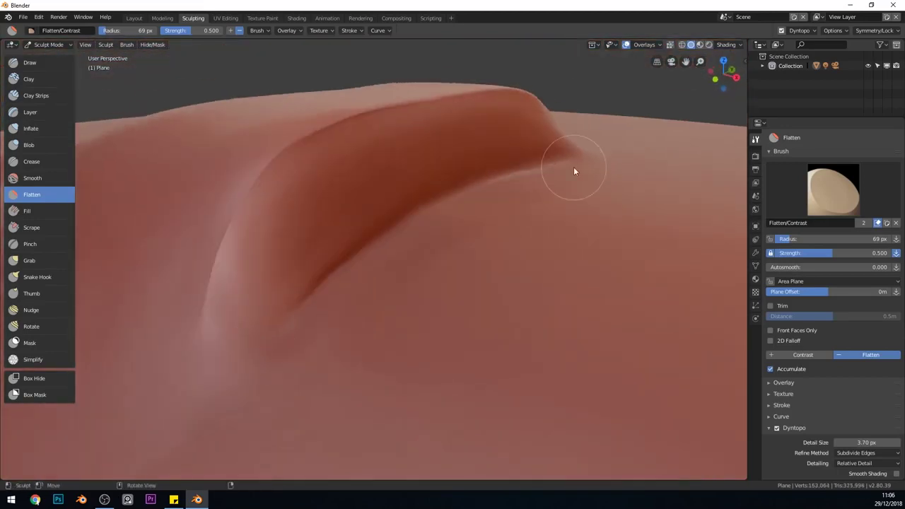
pyautogui.click(45, 245)
pyautogui.moveTo(219, 443)
pyautogui.mouseDown(button='middle')
pyautogui.moveTo(495, 190)
pyautogui.moveTo(521, 185)
pyautogui.moveTo(499, 228)
pyautogui.moveTo(535, 325)
pyautogui.moveTo(389, 313)
pyautogui.moveTo(420, 299)
pyautogui.moveTo(371, 372)
pyautogui.mouseUp(button='middle')
pyautogui.hotkey('shift', 'c')
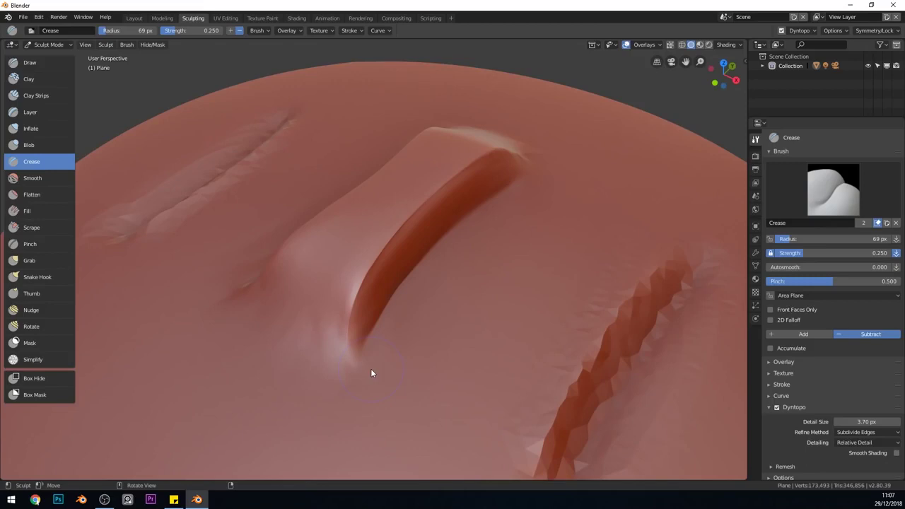
# - With the Flatten brush active, zoom and orbit to view the disc and groove up close
pyautogui.hotkey('shift', 't')
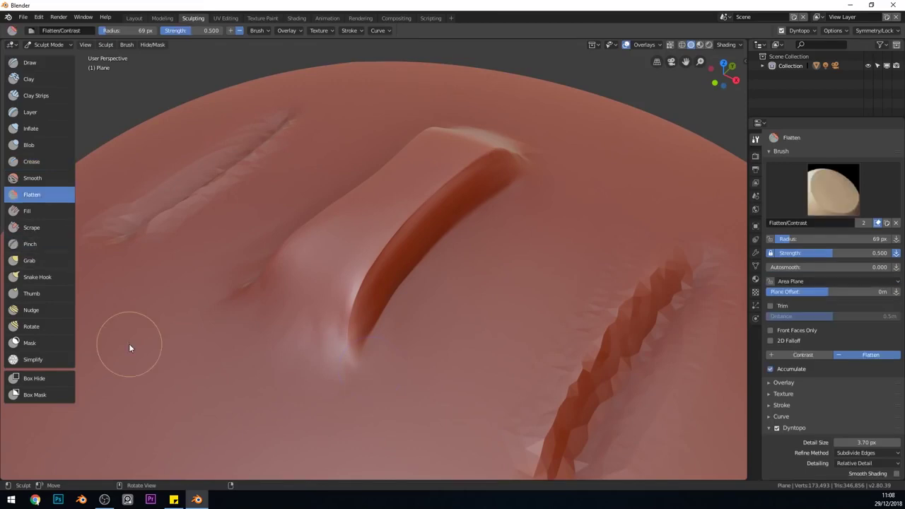
pyautogui.scroll(-8, 129, 343)
pyautogui.moveTo(129, 343); pyautogui.dragTo(488, 357, button='middle')
pyautogui.scroll(3, 487, 358)
pyautogui.scroll(1, 549, 314)
pyautogui.scroll(3, 317, 380)
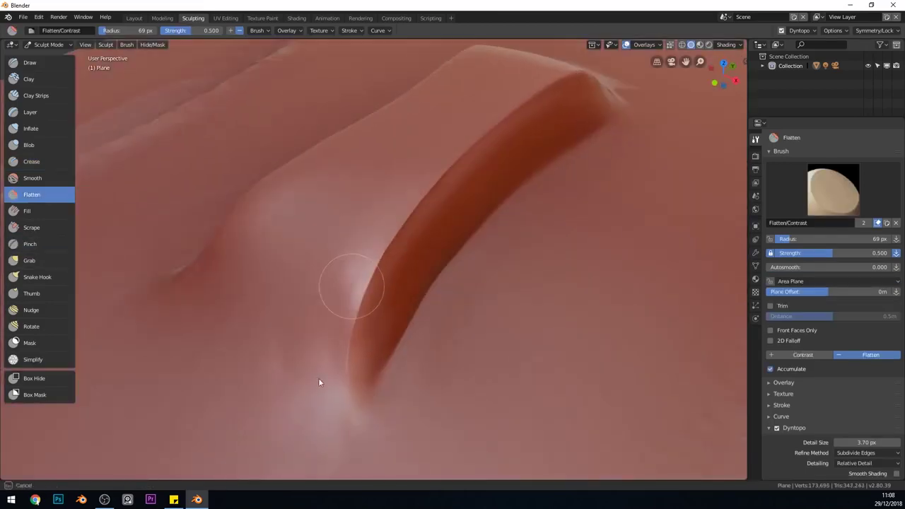
pyautogui.scroll(1, 342, 284)
pyautogui.moveTo(342, 284)
pyautogui.mouseDown(button='middle')
pyautogui.moveTo(399, 275)
pyautogui.moveTo(269, 242)
pyautogui.mouseUp(button='middle')
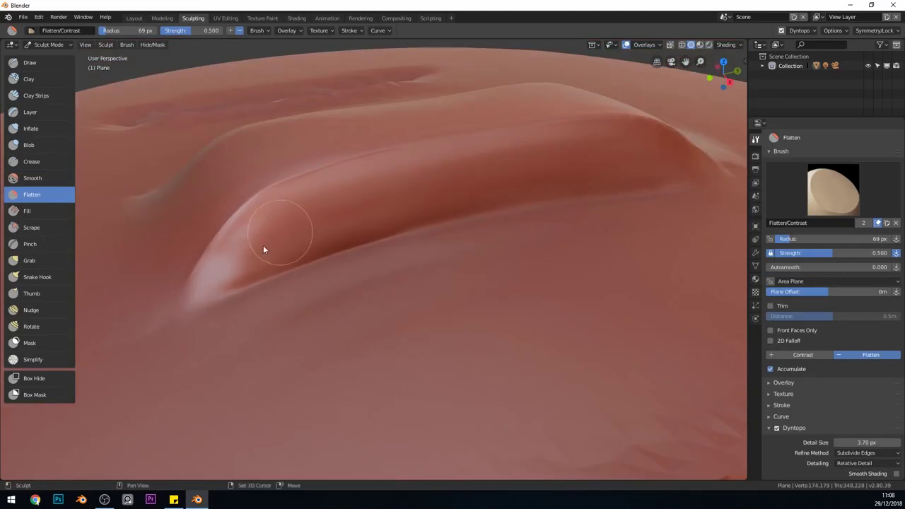
pyautogui.moveTo(134, 351)
pyautogui.mouseDown(button='middle')
pyautogui.moveTo(309, 294)
pyautogui.moveTo(384, 253)
pyautogui.moveTo(357, 370)
pyautogui.moveTo(570, 263)
pyautogui.mouseUp(button='middle')
# - Pinch the lower crease deeper and crease the groove deeper with the Crease brush
pyautogui.hotkey('shift', 'c')
pyautogui.scroll(-5, 241, 268)
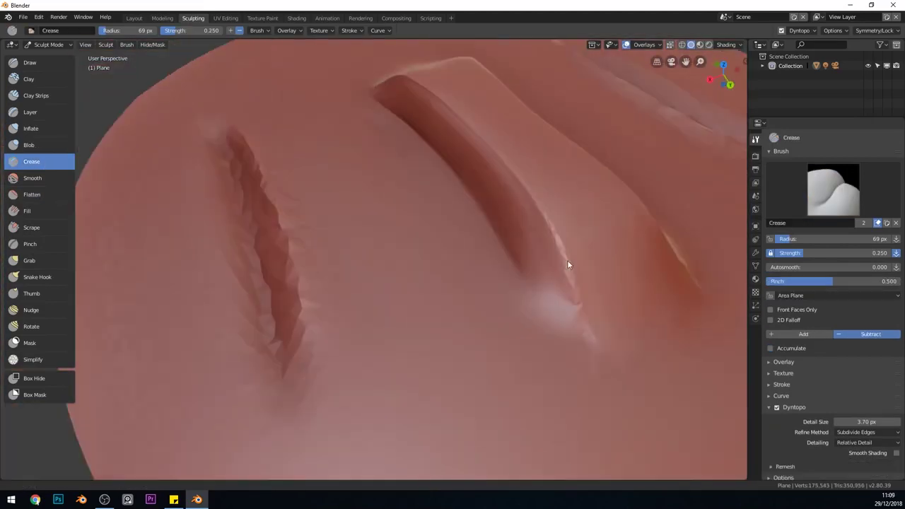
pyautogui.scroll(3, 403, 221)
pyautogui.press('p')
pyautogui.moveTo(403, 220)
pyautogui.mouseDown()
pyautogui.moveTo(438, 406)
pyautogui.moveTo(428, 413)
pyautogui.mouseUp()
pyautogui.hotkey('shift', 'c')
pyautogui.moveTo(428, 414)
pyautogui.mouseDown(button='middle')
pyautogui.moveTo(427, 256)
pyautogui.moveTo(505, 224)
pyautogui.mouseUp(button='middle')
pyautogui.moveTo(506, 225); pyautogui.dragTo(459, 218)
pyautogui.moveTo(459, 218)
pyautogui.mouseDown(button='middle')
pyautogui.moveTo(496, 189)
pyautogui.moveTo(529, 222)
pyautogui.moveTo(417, 205)
pyautogui.moveTo(457, 224)
pyautogui.moveTo(445, 215)
pyautogui.moveTo(535, 194)
pyautogui.moveTo(445, 207)
pyautogui.moveTo(445, 268)
pyautogui.moveTo(422, 252)
pyautogui.moveTo(444, 224)
pyautogui.moveTo(547, 223)
pyautogui.mouseUp(button='middle')
# - Alternate between Flatten and Crease brushes while orbiting to a new angle on the ridge
pyautogui.hotkey('shift', 't')
pyautogui.hotkey('shift', 'c')
pyautogui.hotkey('shift', 't')
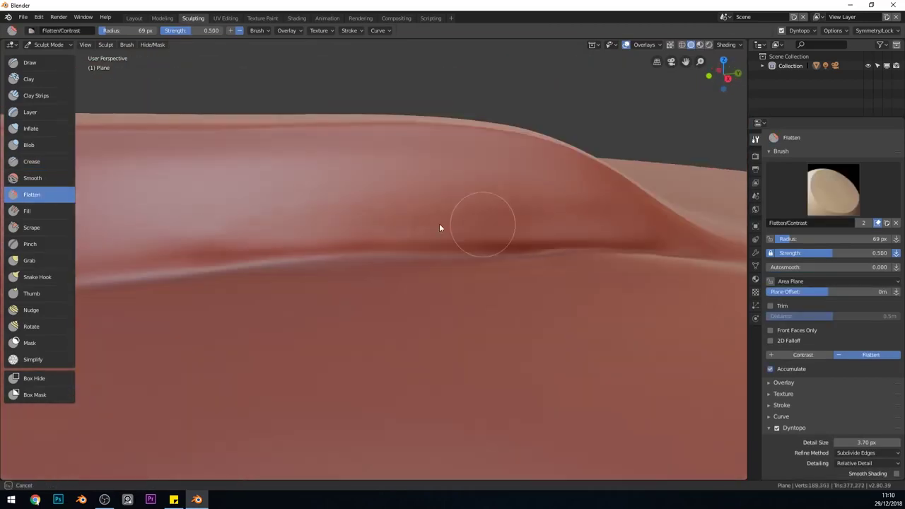
pyautogui.moveTo(439, 224)
pyautogui.mouseDown(button='middle')
pyautogui.moveTo(527, 239)
pyautogui.moveTo(351, 410)
pyautogui.moveTo(422, 228)
pyautogui.moveTo(579, 96)
pyautogui.moveTo(435, 281)
pyautogui.moveTo(390, 278)
pyautogui.moveTo(345, 258)
pyautogui.mouseUp(button='middle')
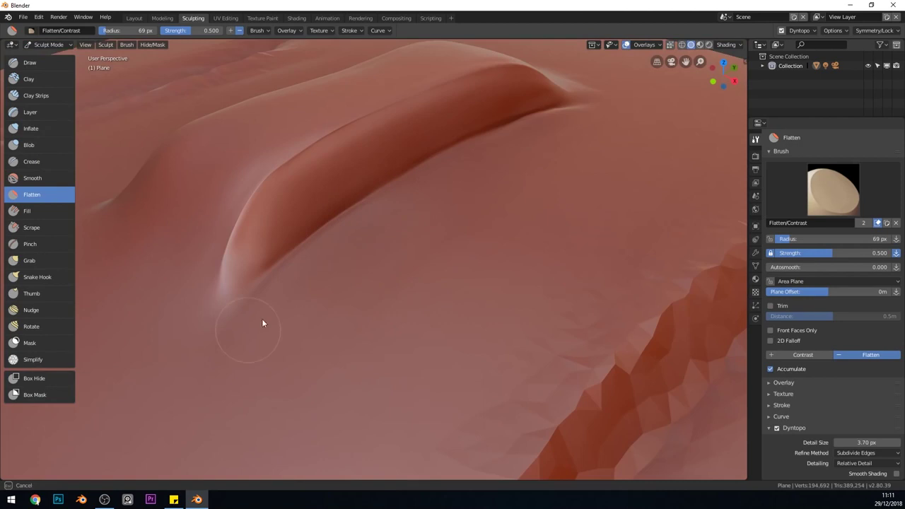
pyautogui.scroll(-5, 485, 323)
pyautogui.scroll(5, 485, 323)
pyautogui.hotkey('shift', 'c')
# - Crease the right-hand groove deeper, recutting its lower end
pyautogui.moveTo(610, 197)
pyautogui.mouseDown()
pyautogui.moveTo(577, 172)
pyautogui.moveTo(465, 297)
pyautogui.mouseUp()
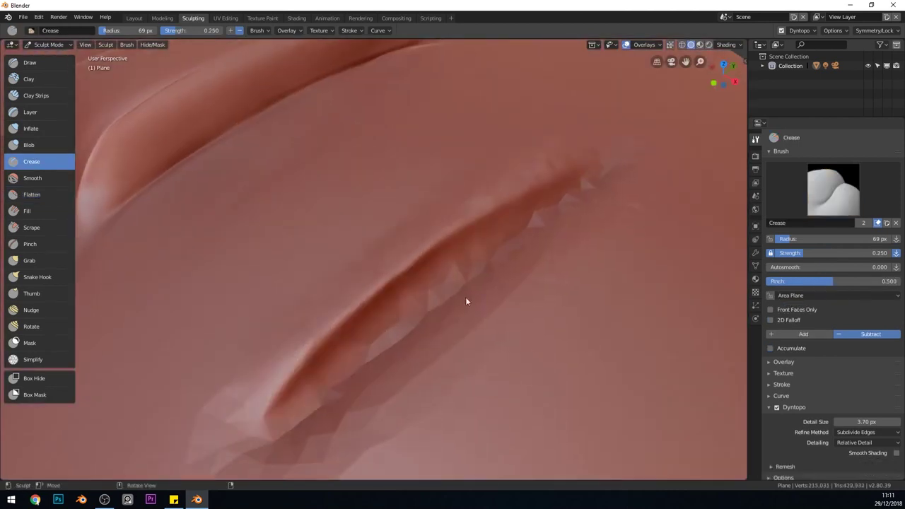
pyautogui.moveTo(465, 296); pyautogui.dragTo(503, 319, button='middle')
pyautogui.moveTo(503, 319); pyautogui.dragTo(405, 367)
pyautogui.moveTo(405, 367); pyautogui.dragTo(430, 198, button='middle')
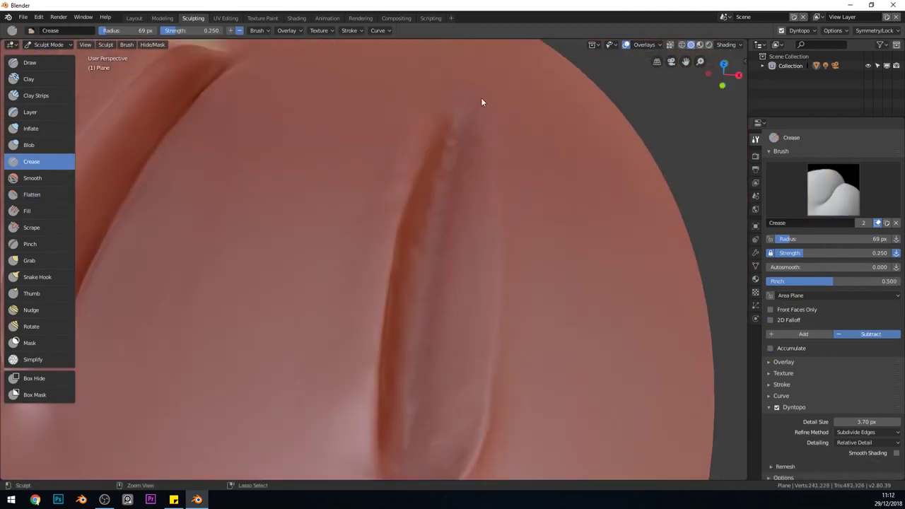
pyautogui.moveTo(447, 252); pyautogui.dragTo(458, 256, button='middle')
pyautogui.moveTo(458, 256); pyautogui.dragTo(380, 366)
pyautogui.moveTo(381, 366)
pyautogui.mouseDown(button='middle')
pyautogui.moveTo(464, 329)
pyautogui.moveTo(535, 242)
pyautogui.moveTo(516, 394)
pyautogui.moveTo(444, 329)
pyautogui.moveTo(449, 371)
pyautogui.mouseUp(button='middle')
pyautogui.press('x')
# - Scrape the groove's lower end flatter and check it in Top Orthographic view
pyautogui.click(31, 227)
pyautogui.moveTo(424, 400); pyautogui.dragTo(466, 415)
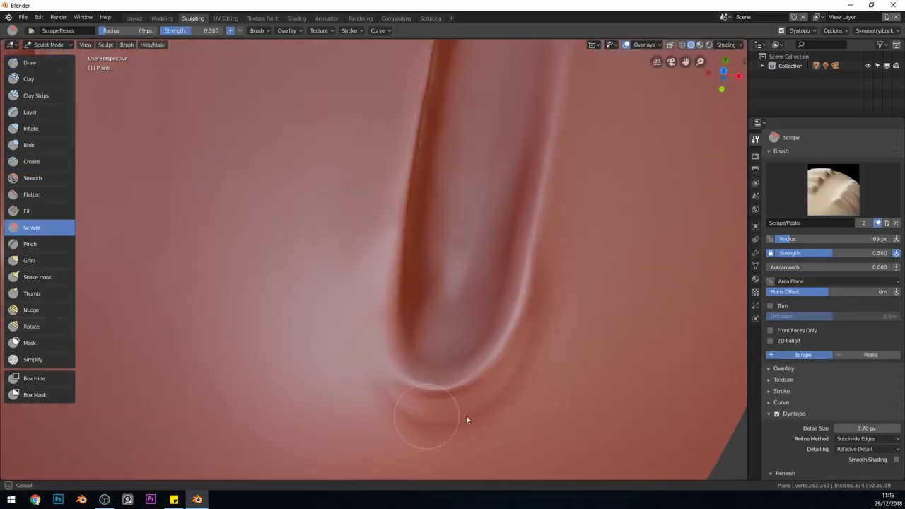
pyautogui.moveTo(466, 415); pyautogui.dragTo(417, 363, button='middle')
pyautogui.moveTo(571, 274); pyautogui.dragTo(54, 176, button='middle')
pyautogui.press('KP_7')
pyautogui.click(43, 260)
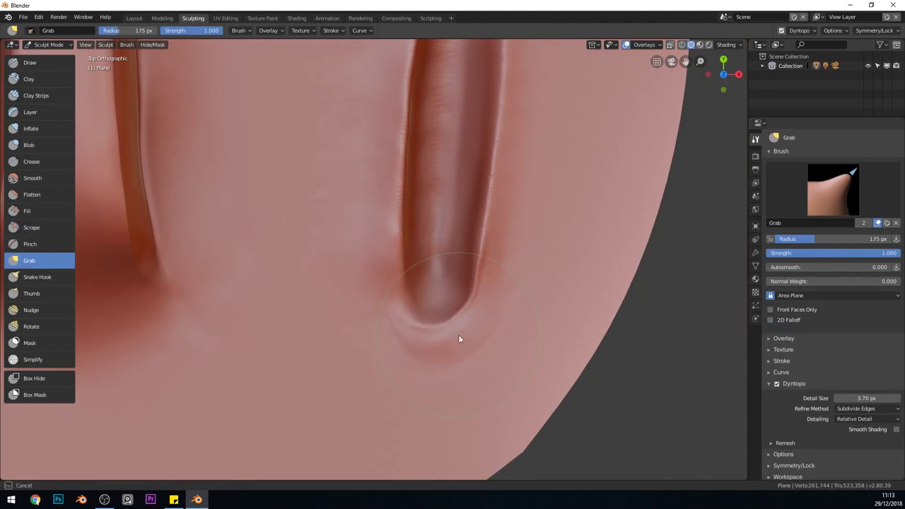
pyautogui.moveTo(461, 338)
pyautogui.mouseDown(button='middle')
pyautogui.moveTo(507, 350)
pyautogui.moveTo(503, 300)
pyautogui.moveTo(42, 277)
pyautogui.mouseUp(button='middle')
# - Flatten the groove's flank and pick a small Scrape brush
pyautogui.hotkey('shift', 't')
pyautogui.scroll(-3, 519, 392)
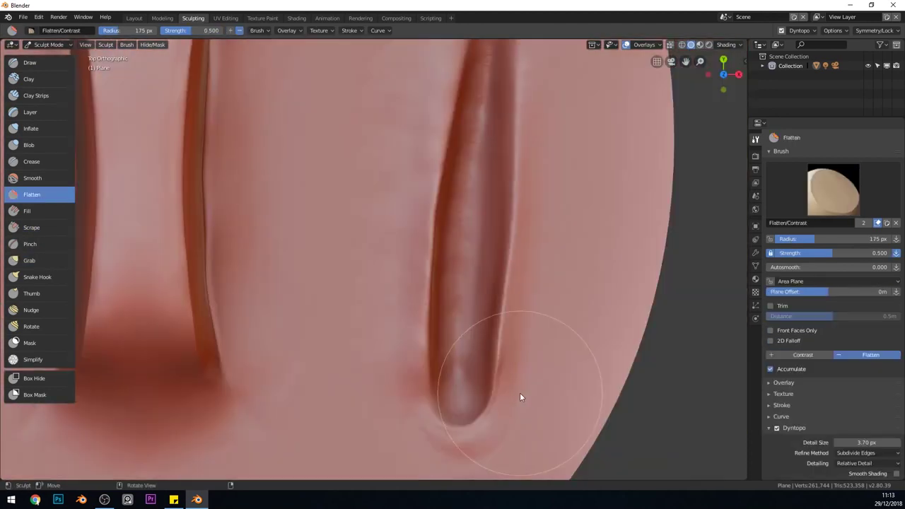
pyautogui.moveTo(520, 392); pyautogui.dragTo(545, 177)
pyautogui.moveTo(545, 176)
pyautogui.mouseDown(button='middle')
pyautogui.moveTo(556, 181)
pyautogui.moveTo(557, 304)
pyautogui.mouseUp(button='middle')
pyautogui.scroll(-4, 557, 304)
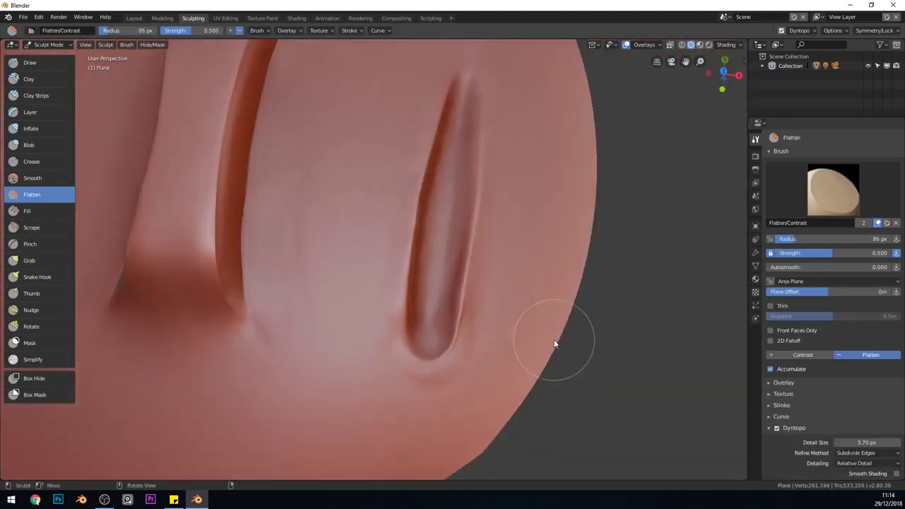
pyautogui.click(31, 227)
pyautogui.scroll(3, 458, 397)
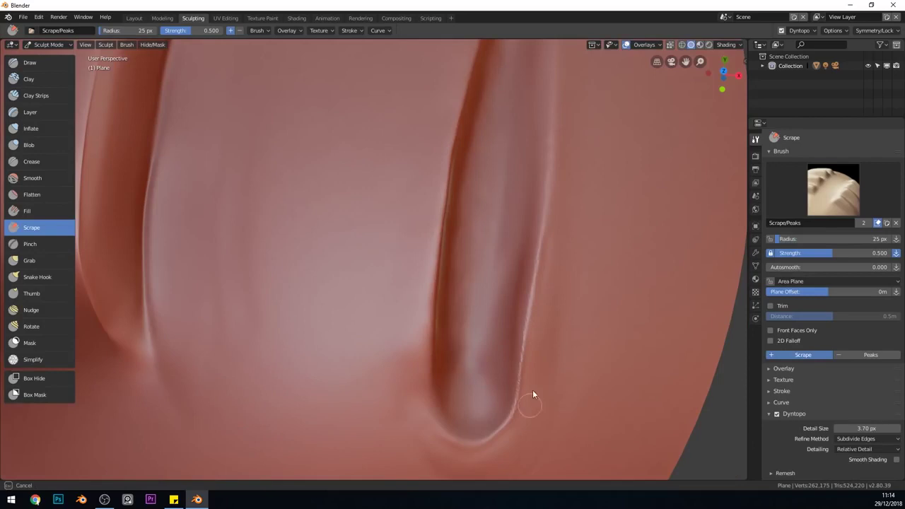
pyautogui.moveTo(417, 313); pyautogui.dragTo(44, 86, button='middle')
# - Reshape the right groove's end with the Snake Hook brush
pyautogui.press('k')
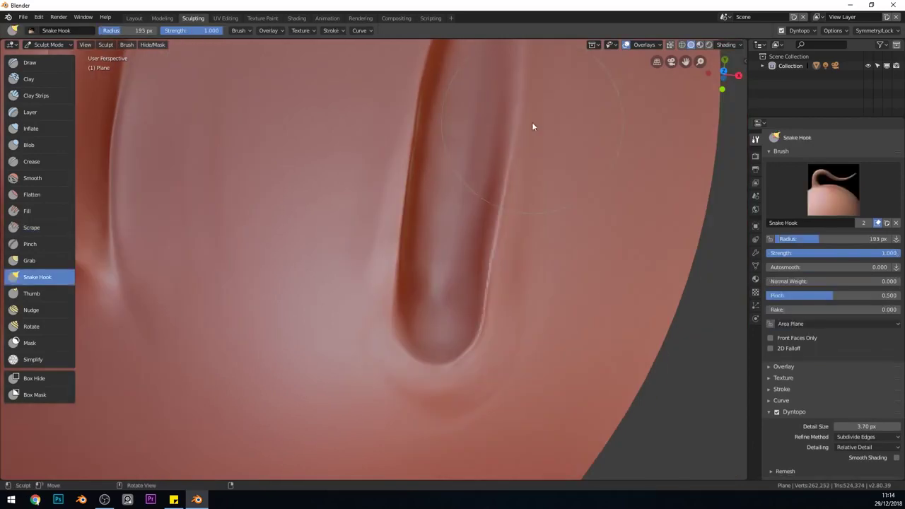
pyautogui.scroll(-3, 467, 232)
pyautogui.moveTo(430, 188); pyautogui.dragTo(462, 287)
pyautogui.scroll(-4, 463, 292)
pyautogui.moveTo(495, 326); pyautogui.dragTo(514, 351, button='middle')
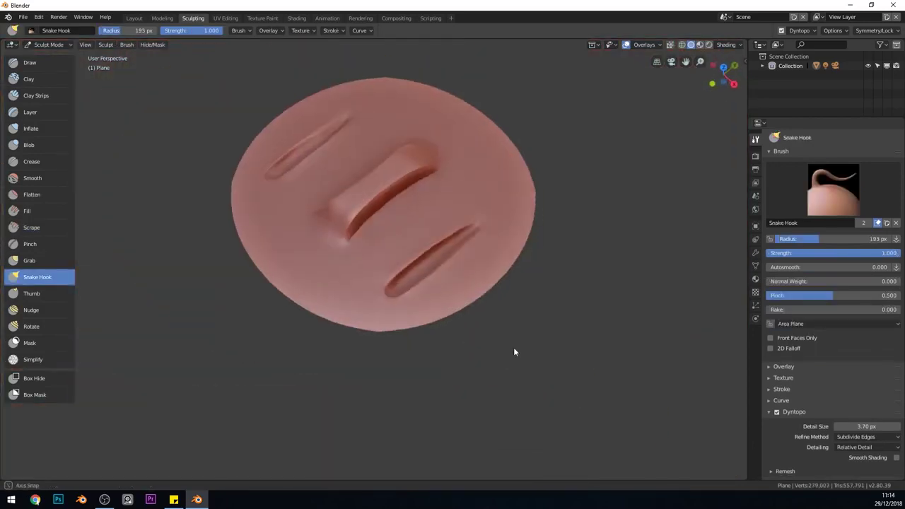
pyautogui.scroll(4, 536, 245)
pyautogui.hotkey('shift', 't')
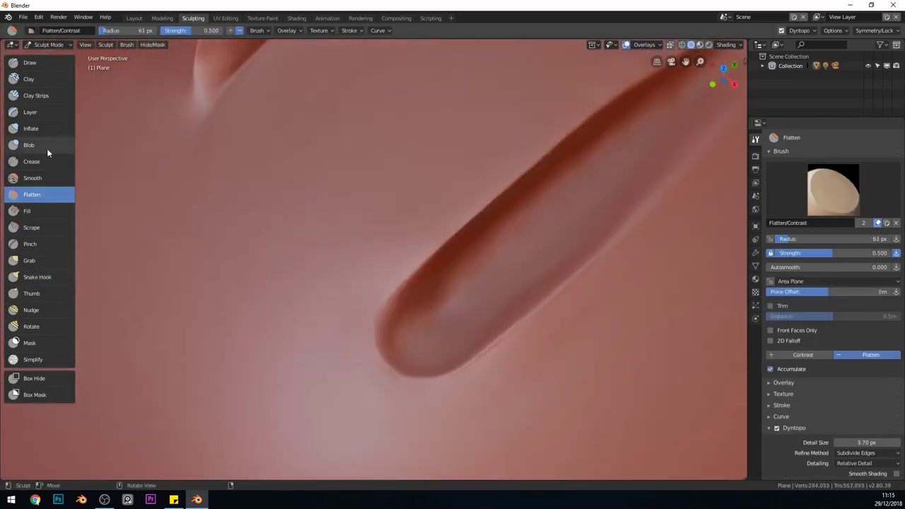
# - For the Pinch brush, enable Smooth Stroke with a radius of 41
pyautogui.click(29, 244)
pyautogui.keyDown('ctrl'); pyautogui.click(782, 341); pyautogui.keyUp('ctrl')
pyautogui.click(779, 403)
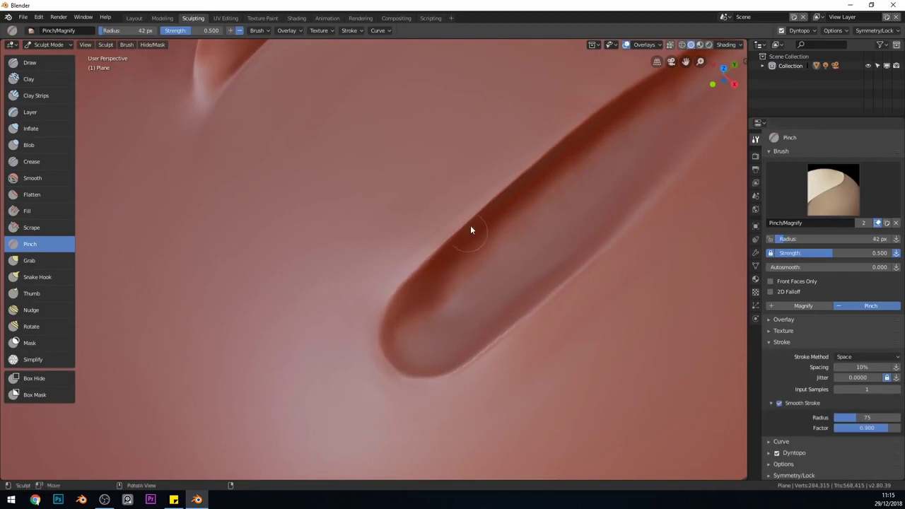
pyautogui.moveTo(867, 417); pyautogui.dragTo(855, 417)
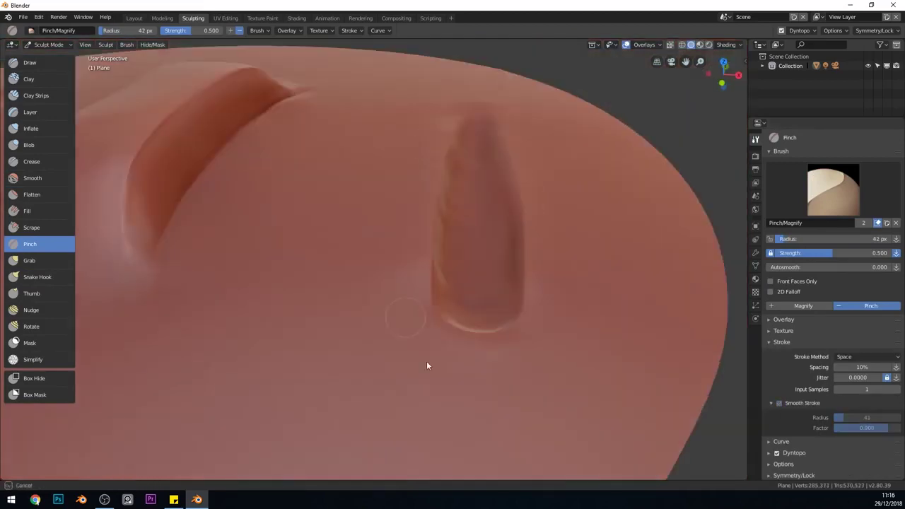
# - In top view, scrape the right groove's left edge smoother
pyautogui.moveTo(426, 366)
pyautogui.mouseDown(button='middle')
pyautogui.moveTo(485, 248)
pyautogui.moveTo(365, 270)
pyautogui.mouseUp(button='middle')
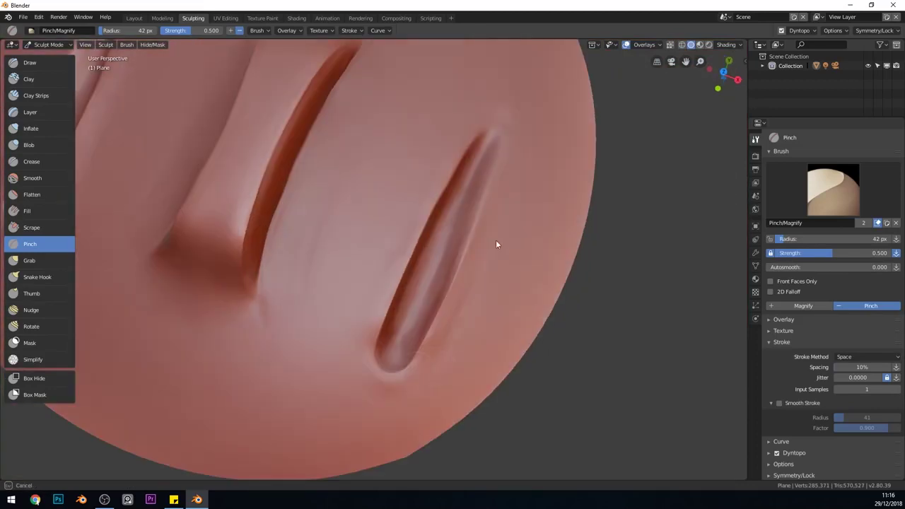
pyautogui.scroll(-5, 548, 335)
pyautogui.scroll(5, 481, 272)
pyautogui.click(31, 227)
pyautogui.press('KP_7')
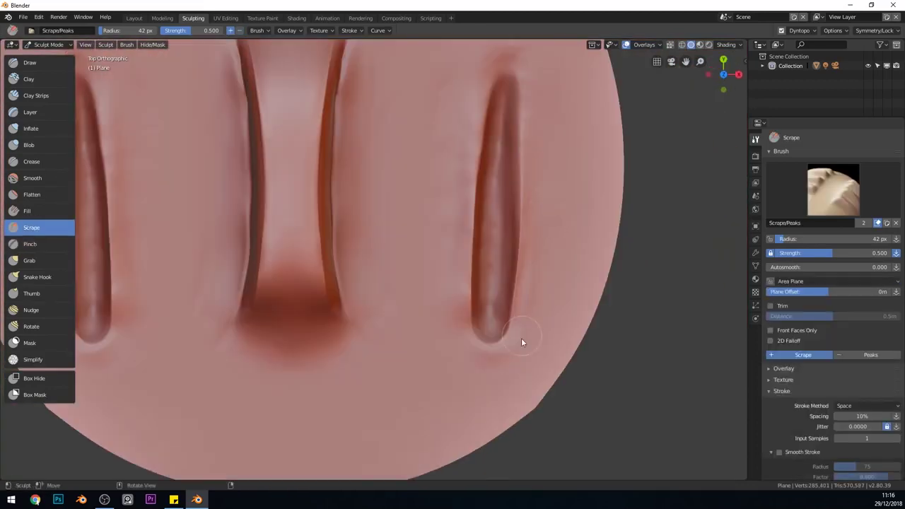
pyautogui.moveTo(463, 363); pyautogui.dragTo(489, 282)
# - Scrape the right groove's right wall smoother from the top-down view
pyautogui.moveTo(489, 282); pyautogui.dragTo(493, 226, button='middle')
pyautogui.press('KP_7')
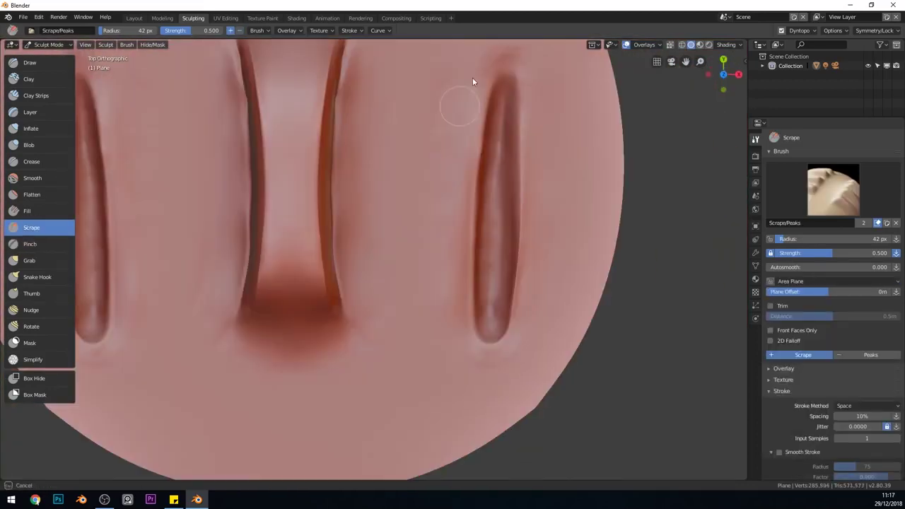
pyautogui.moveTo(473, 82); pyautogui.dragTo(515, 356)
pyautogui.moveTo(442, 404); pyautogui.dragTo(535, 224, button='middle')
pyautogui.press('KP_7')
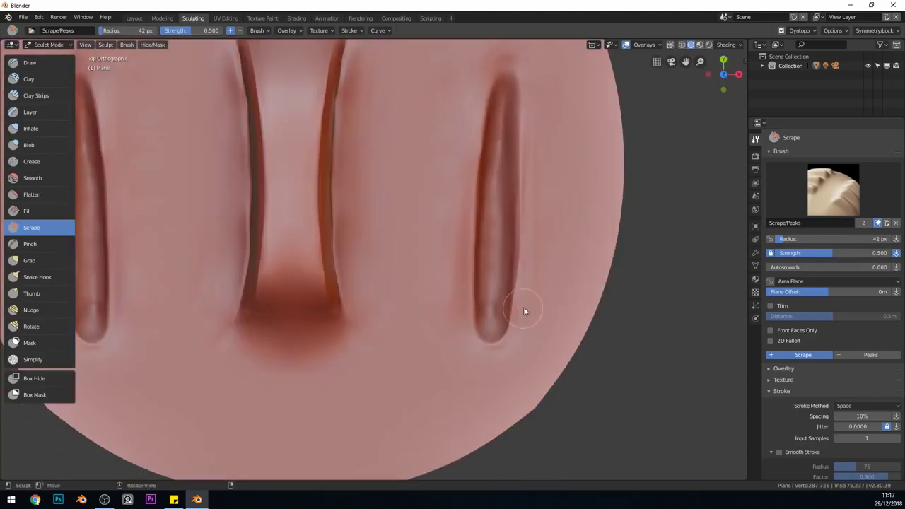
pyautogui.moveTo(523, 312); pyautogui.dragTo(468, 233, button='middle')
pyautogui.scroll(4, 488, 294)
# - With the Pinch brush, orbit and zoom around the grooves to review the whole sculpted disc
pyautogui.press('p')
pyautogui.moveTo(488, 294)
pyautogui.mouseDown(button='middle')
pyautogui.moveTo(455, 198)
pyautogui.moveTo(395, 245)
pyautogui.moveTo(414, 303)
pyautogui.moveTo(460, 307)
pyautogui.moveTo(295, 299)
pyautogui.moveTo(608, 267)
pyautogui.moveTo(510, 297)
pyautogui.mouseUp(button='middle')
pyautogui.scroll(-3, 510, 298)
pyautogui.scroll(3, 244, 316)
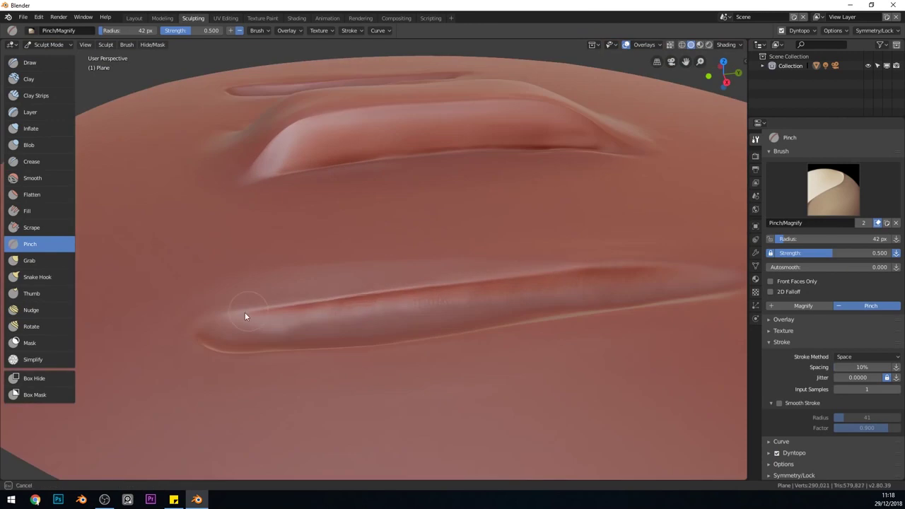
pyautogui.moveTo(245, 316); pyautogui.dragTo(363, 263, button='middle')
pyautogui.scroll(3, 515, 222)
pyautogui.scroll(-4, 515, 222)
pyautogui.moveTo(473, 285)
pyautogui.mouseDown(button='middle')
pyautogui.moveTo(449, 331)
pyautogui.moveTo(400, 328)
pyautogui.moveTo(379, 186)
pyautogui.moveTo(264, 186)
pyautogui.mouseUp(button='middle')
pyautogui.scroll(4, 448, 331)
pyautogui.scroll(-4, 409, 355)
pyautogui.moveTo(408, 356); pyautogui.dragTo(396, 433, button='middle')
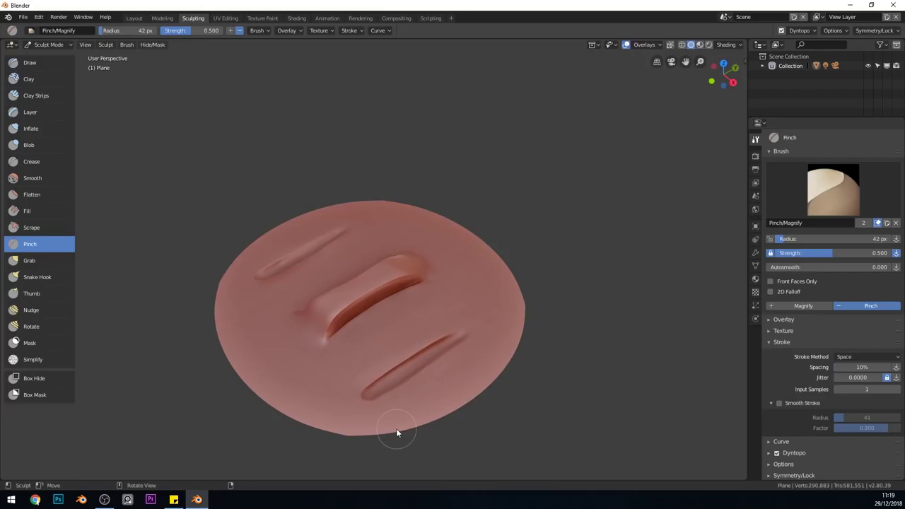